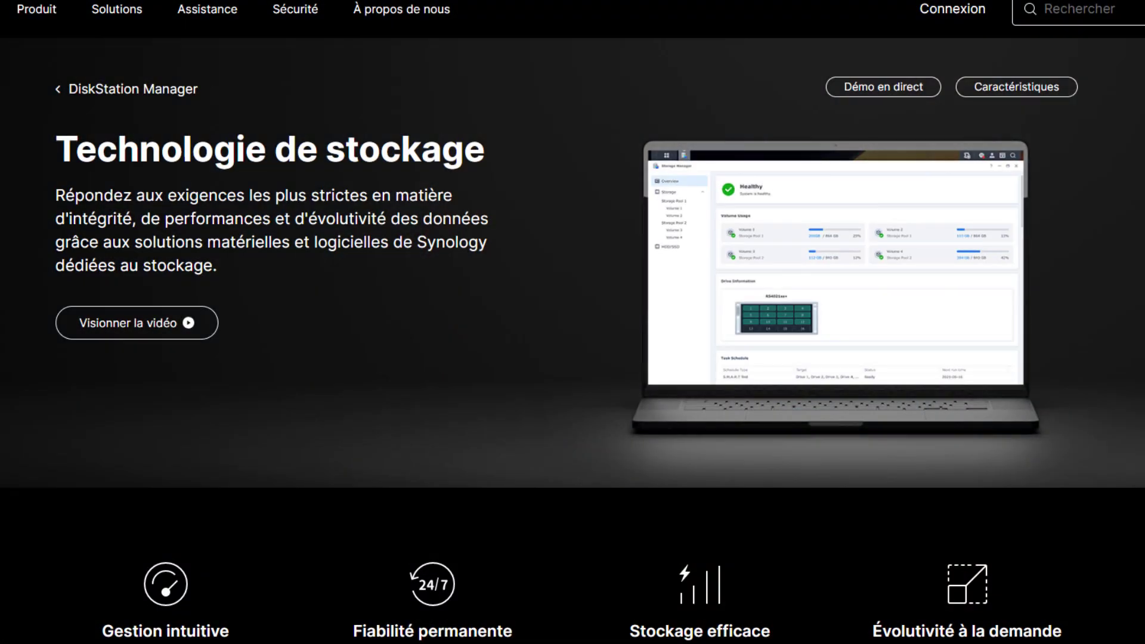
- Review Synology's storage technology page, reading the immutable storage and protected snapshot descriptions in the data compliance section
scroll(572, 322, down, 15)
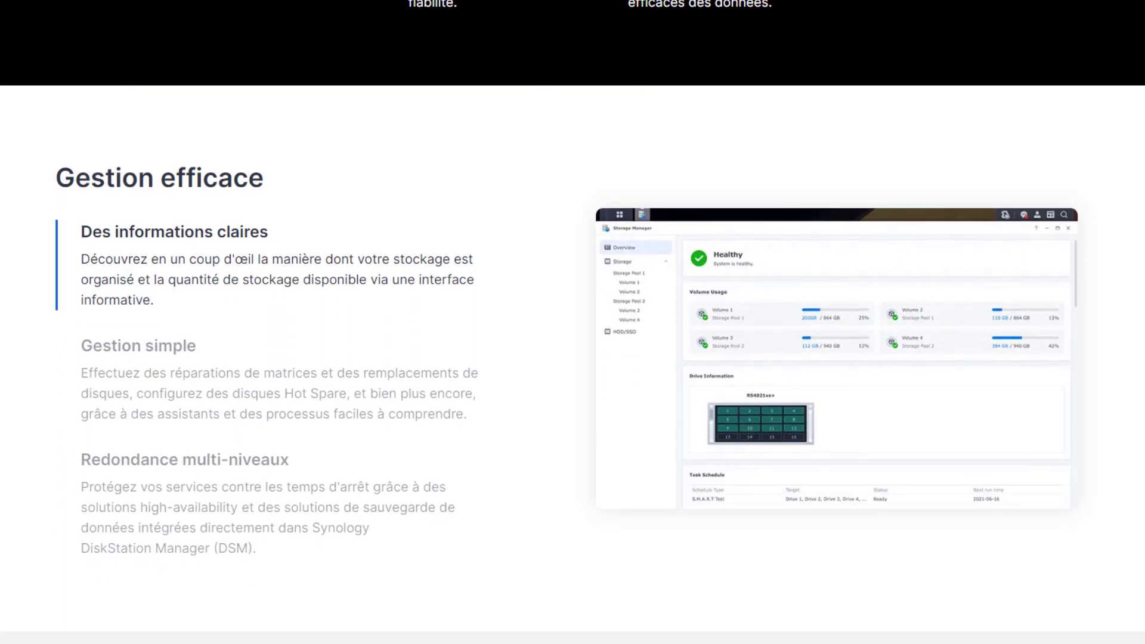
scroll(573, 322, down, 20)
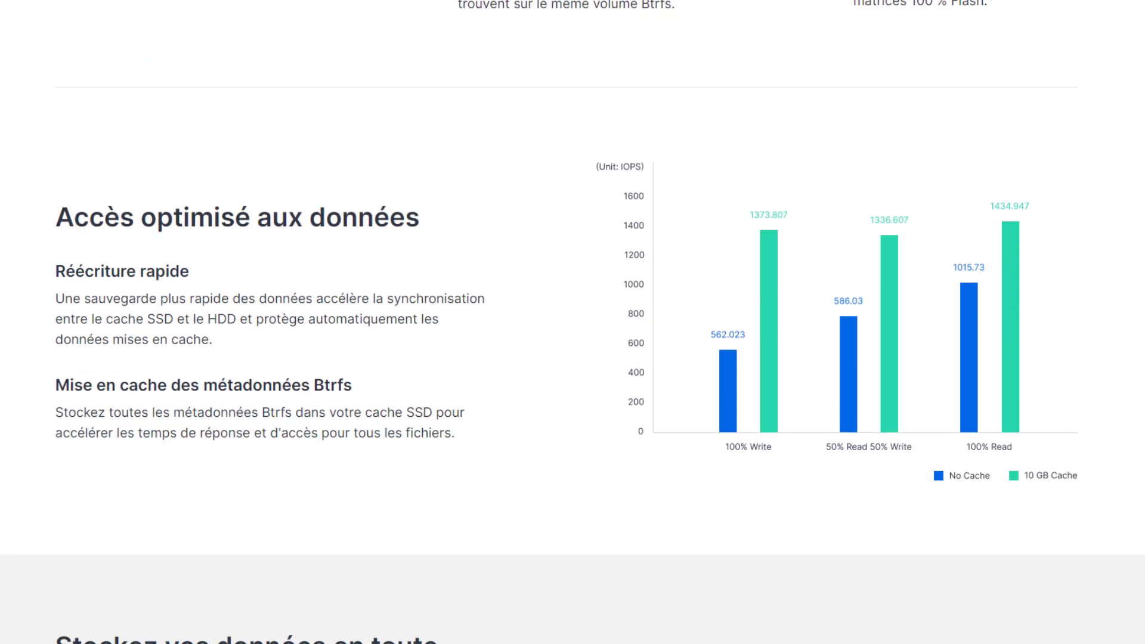
scroll(573, 323, down, 3)
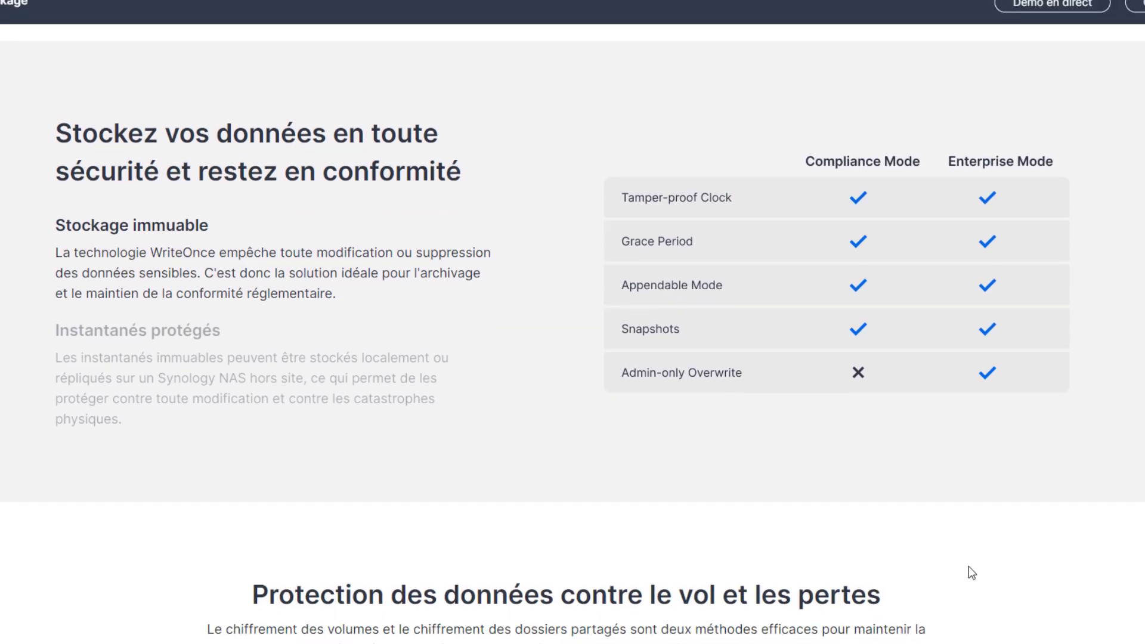
click(177, 360)
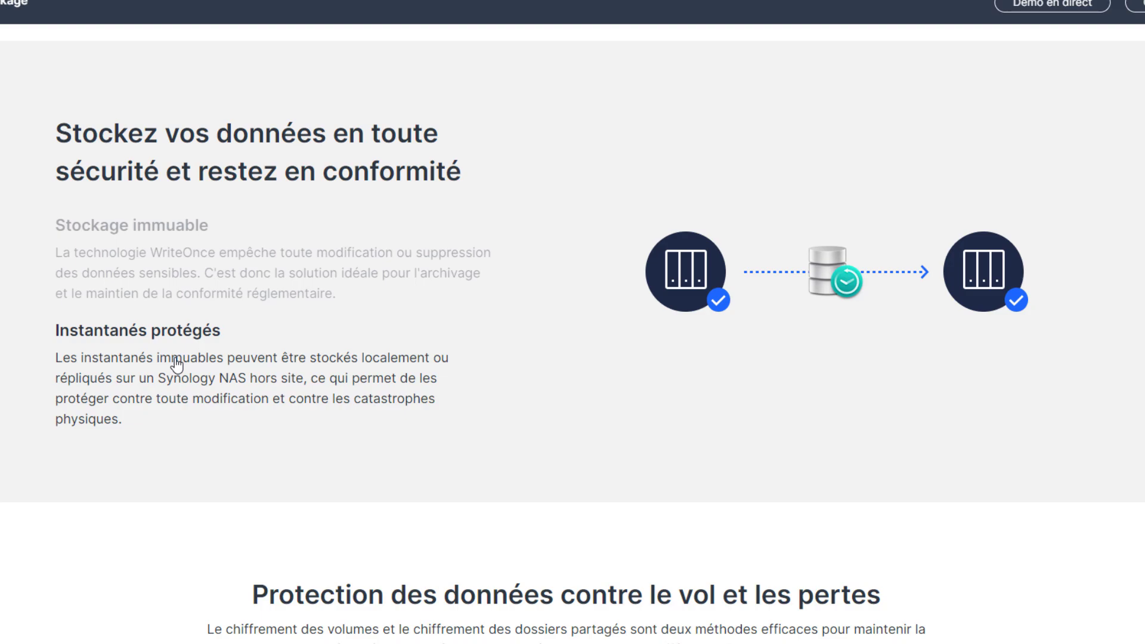
click(173, 291)
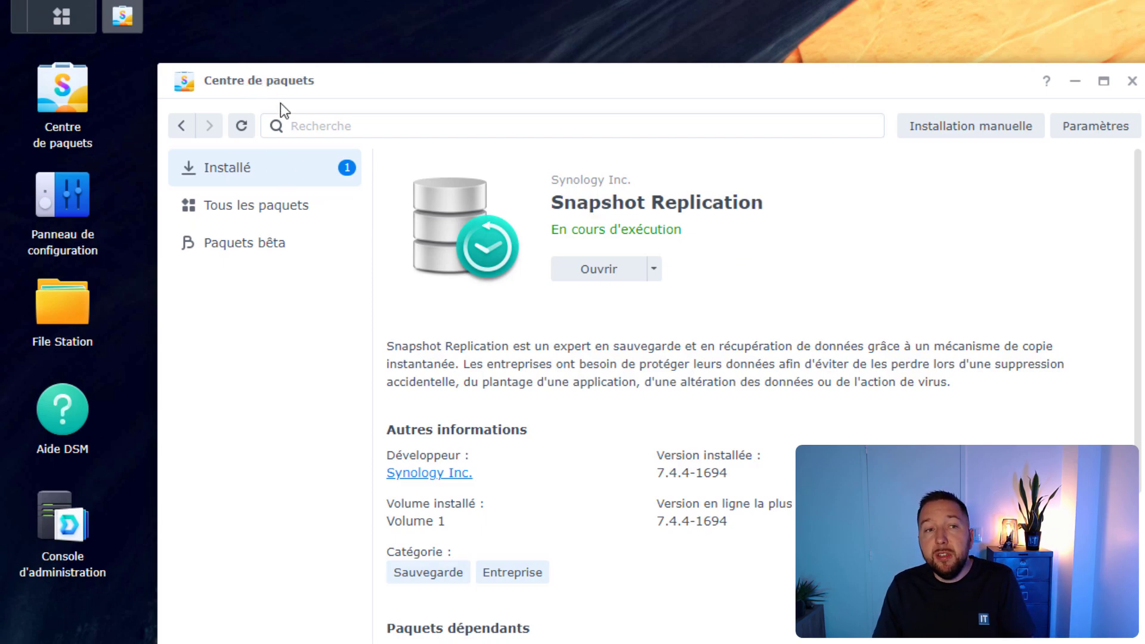
- Switch to the Snapshot Replication package and dismiss the replication performance optimization notice
click(62, 17)
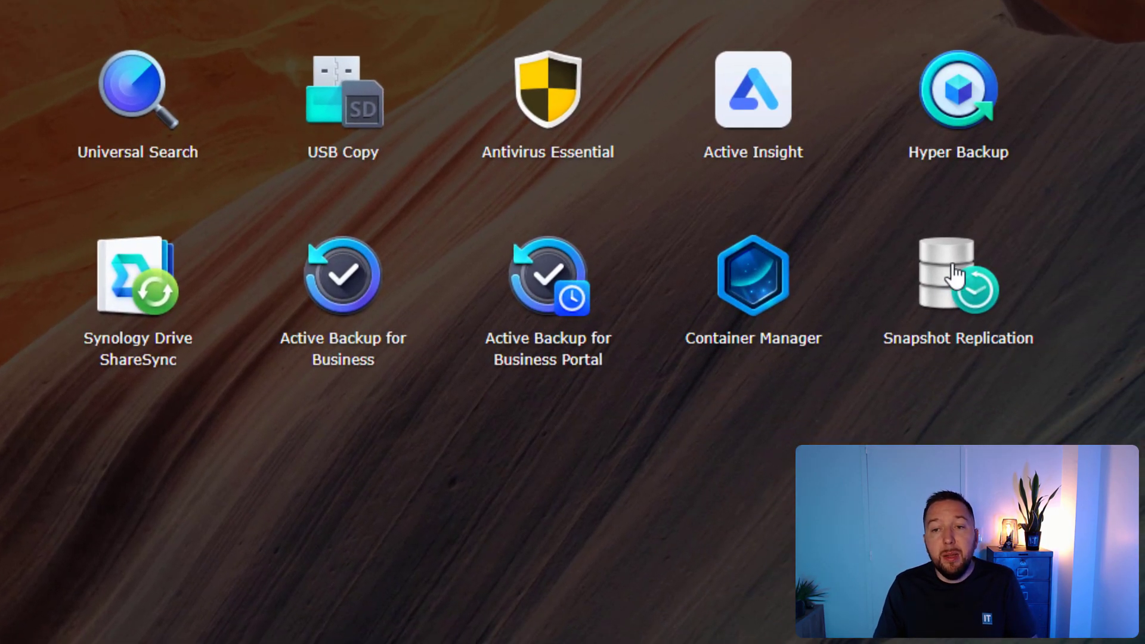
click(944, 279)
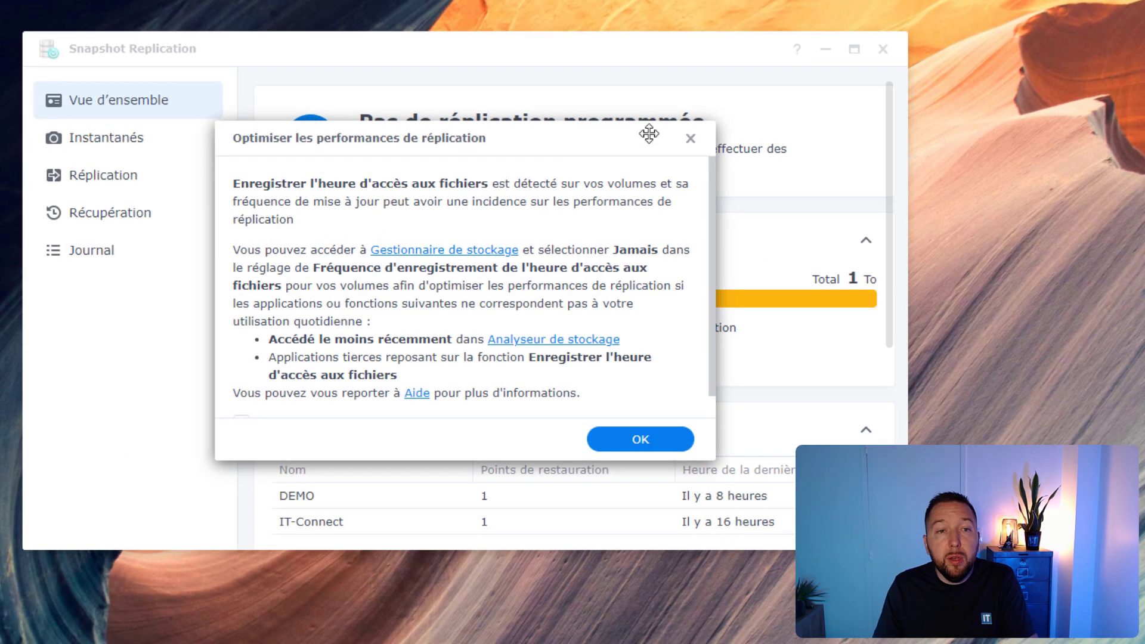
click(639, 442)
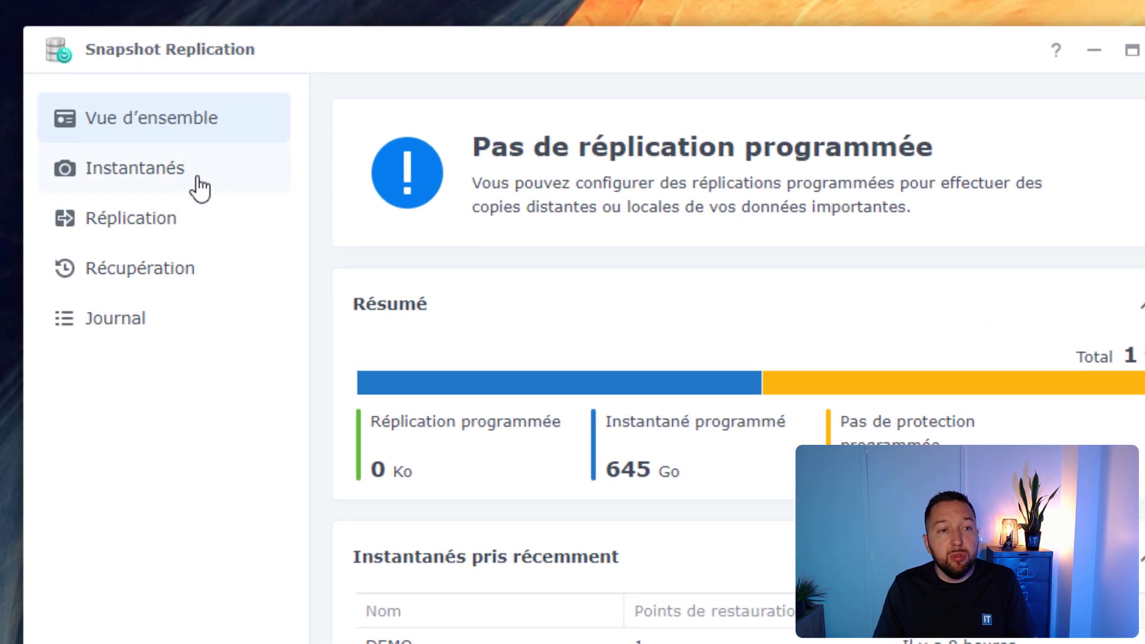
- Show the snapshot section, check the LUN list, and return to the shared folder list
click(198, 178)
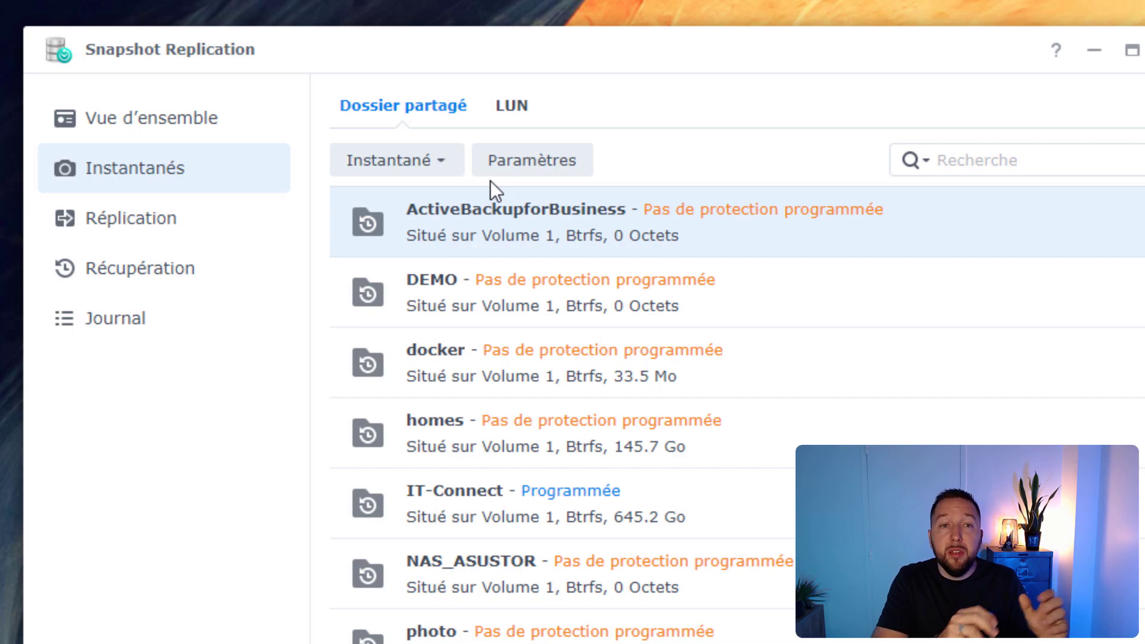
click(512, 106)
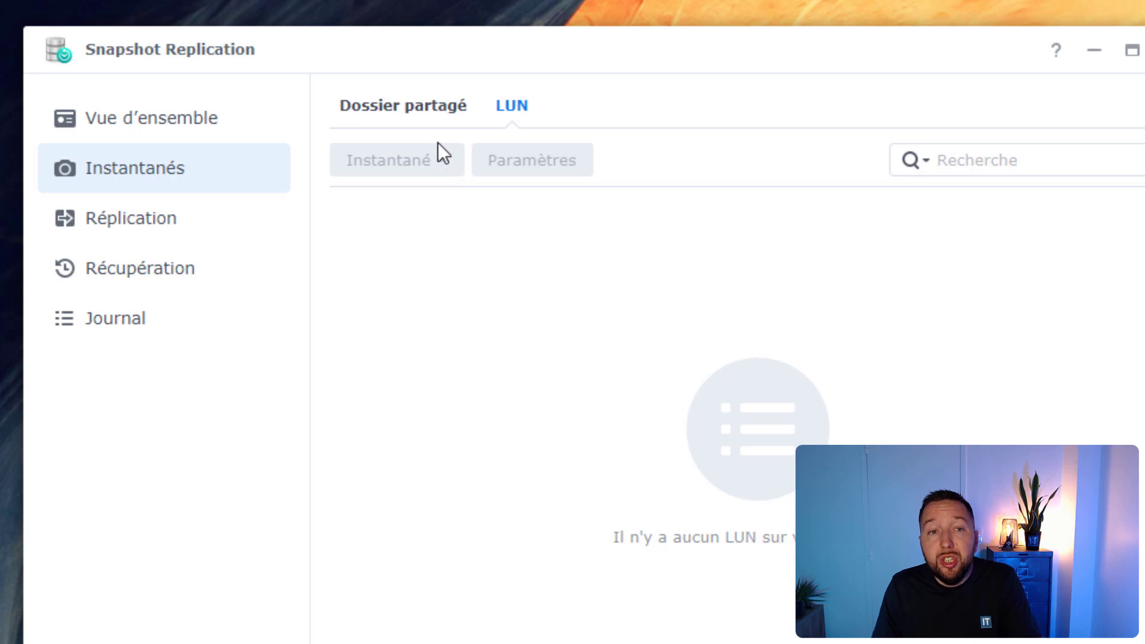
click(416, 110)
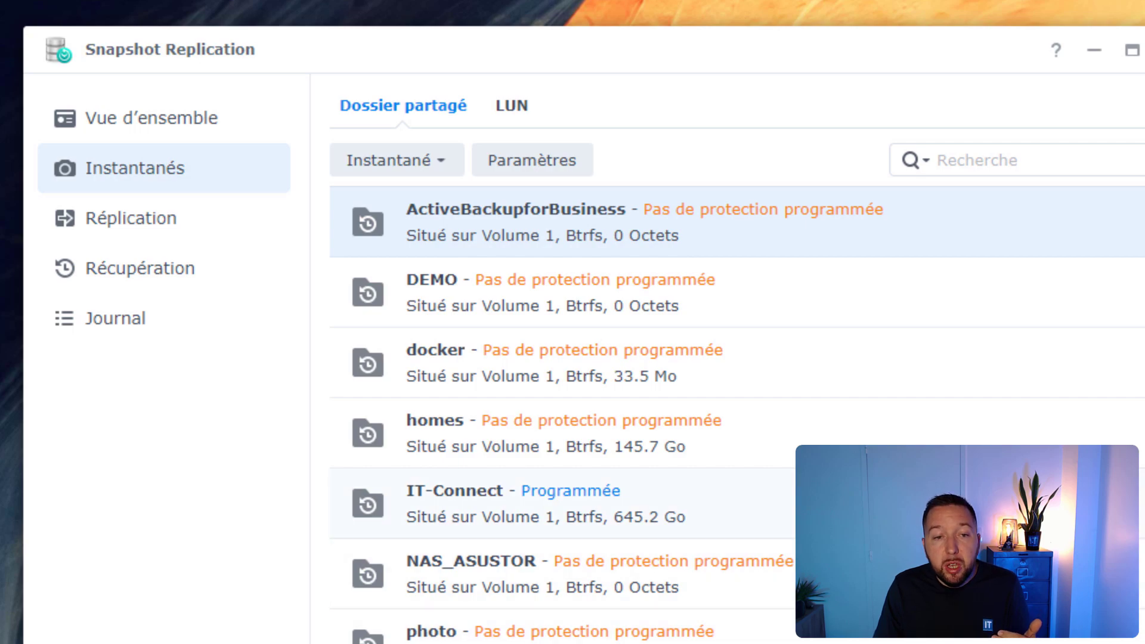
- Expand the IT-Connect shared folder to review its snapshot schedule, and check which snapshot actions are available for it
click(537, 504)
scroll(945, 402, down, 3)
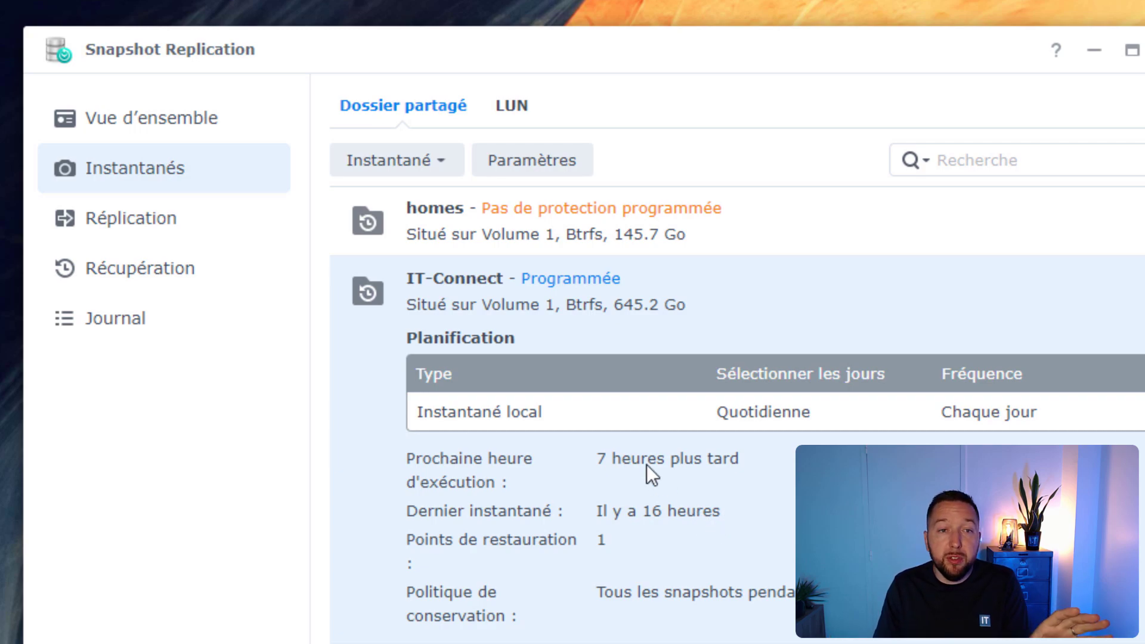
click(442, 170)
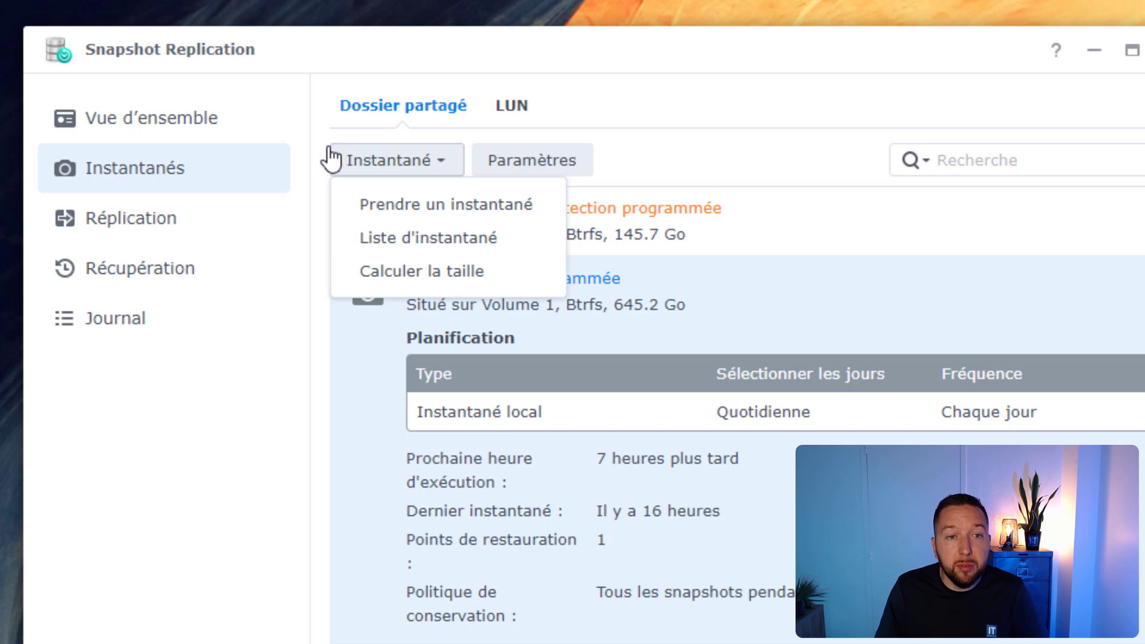
click(777, 145)
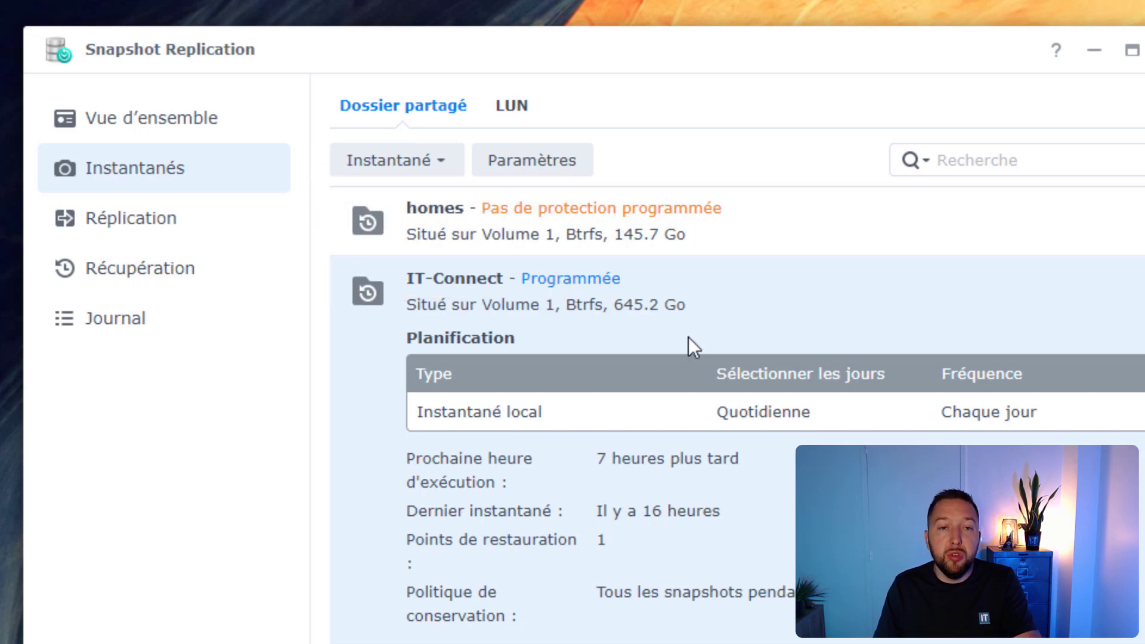
- Open the IT-Connect folder's snapshot settings and review the schedule's day, frequency and immutable snapshot options
click(542, 163)
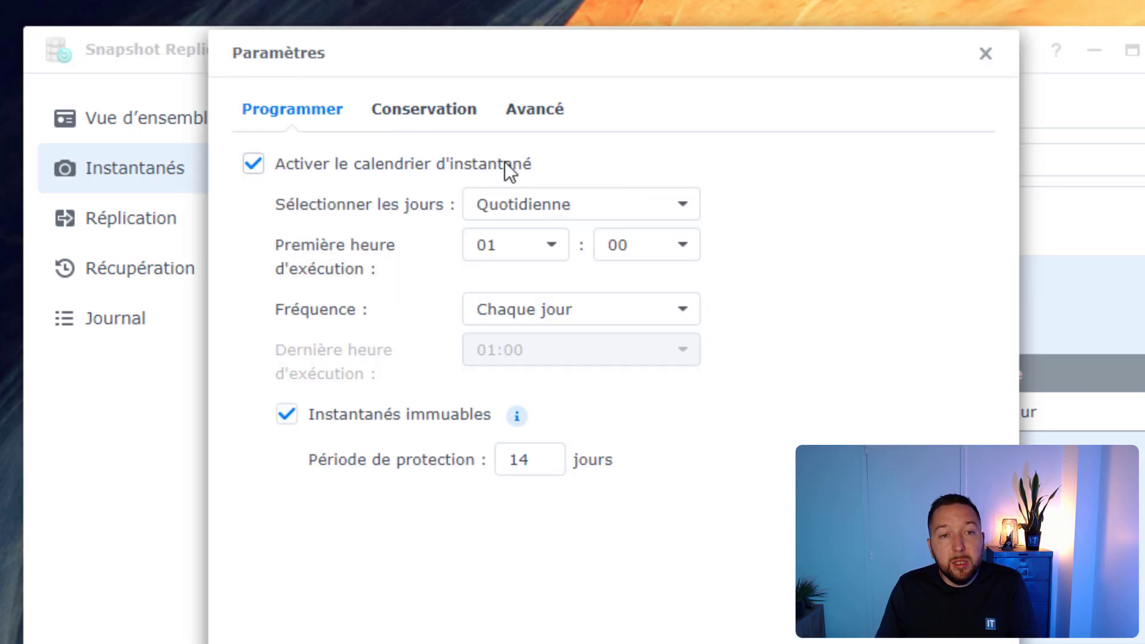
click(591, 210)
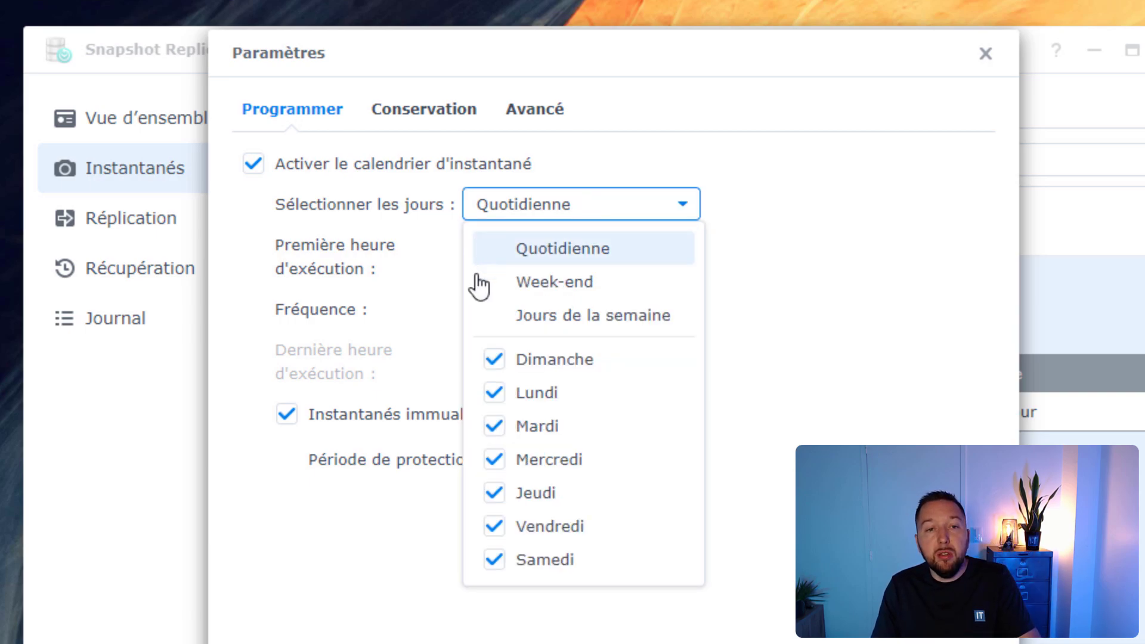
click(803, 435)
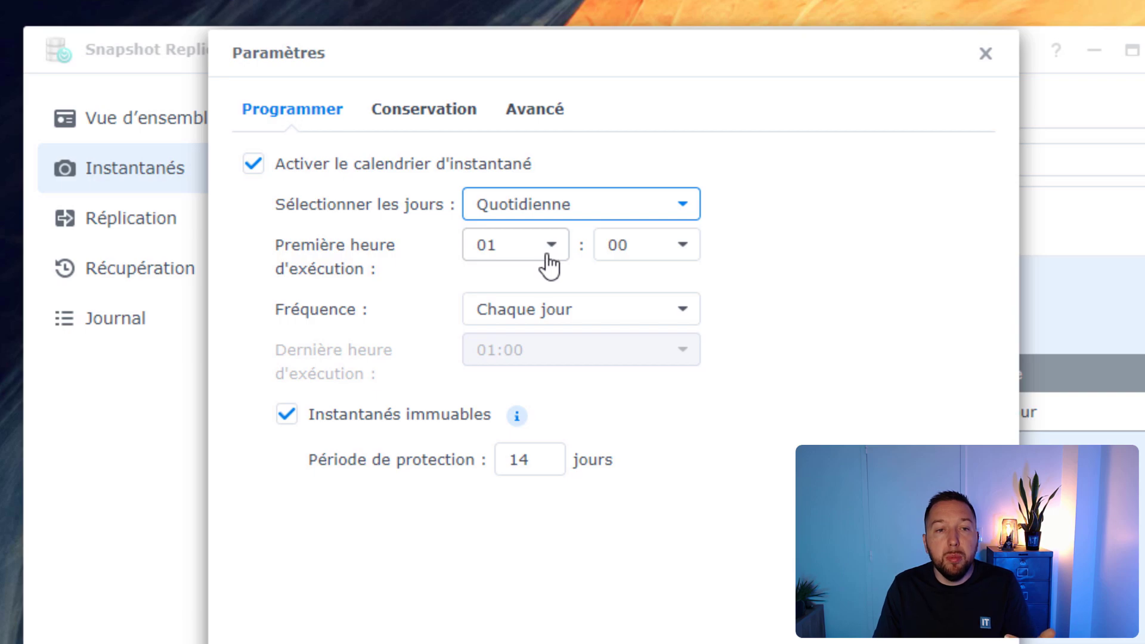
click(600, 317)
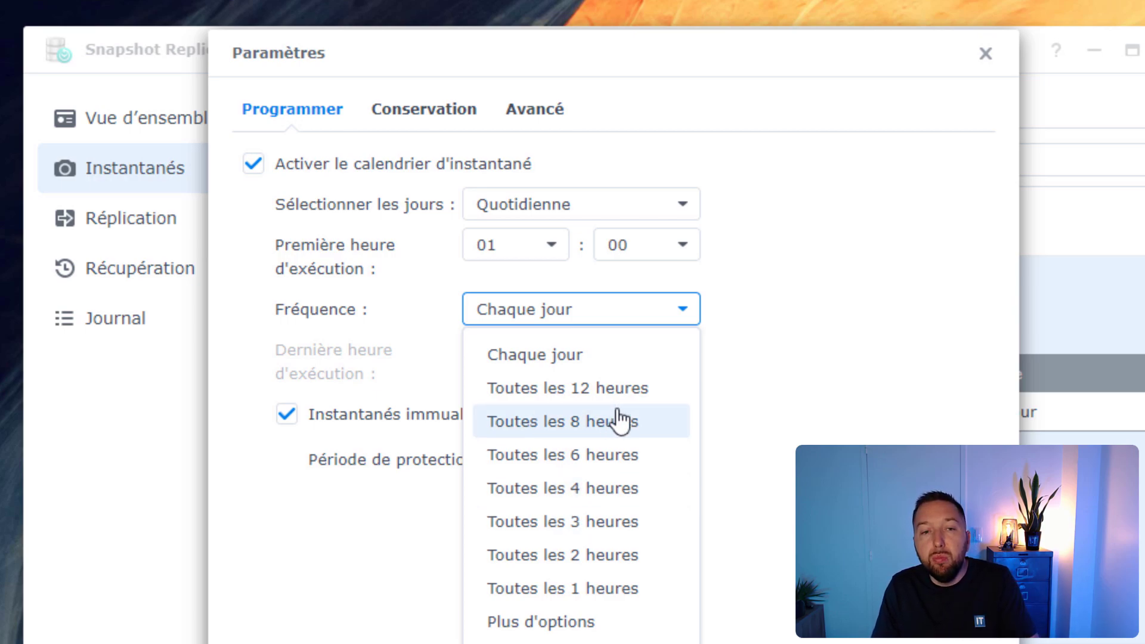
click(758, 381)
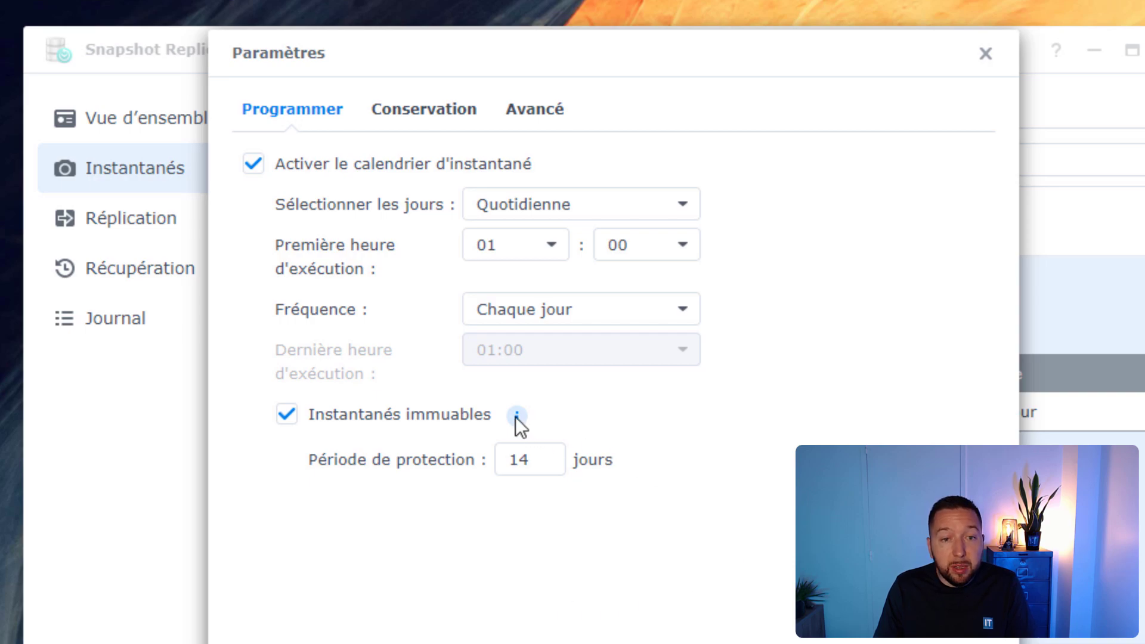
mouse_move(515, 418)
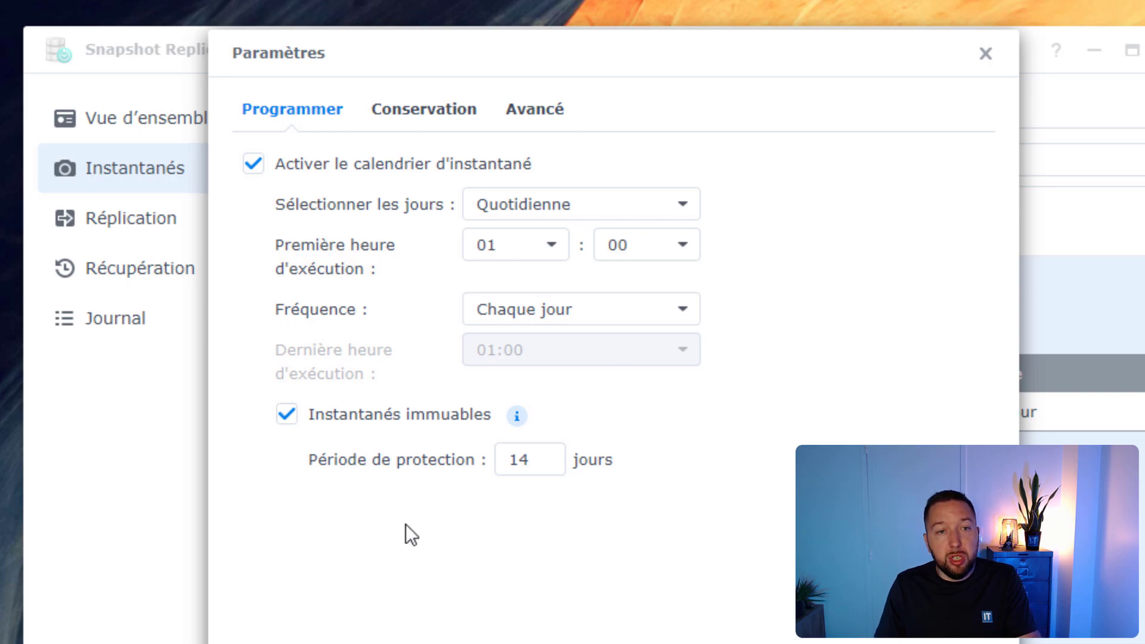
- Set the retention policy of the IT-Connect folder to keep all snapshots for 14 days
click(394, 113)
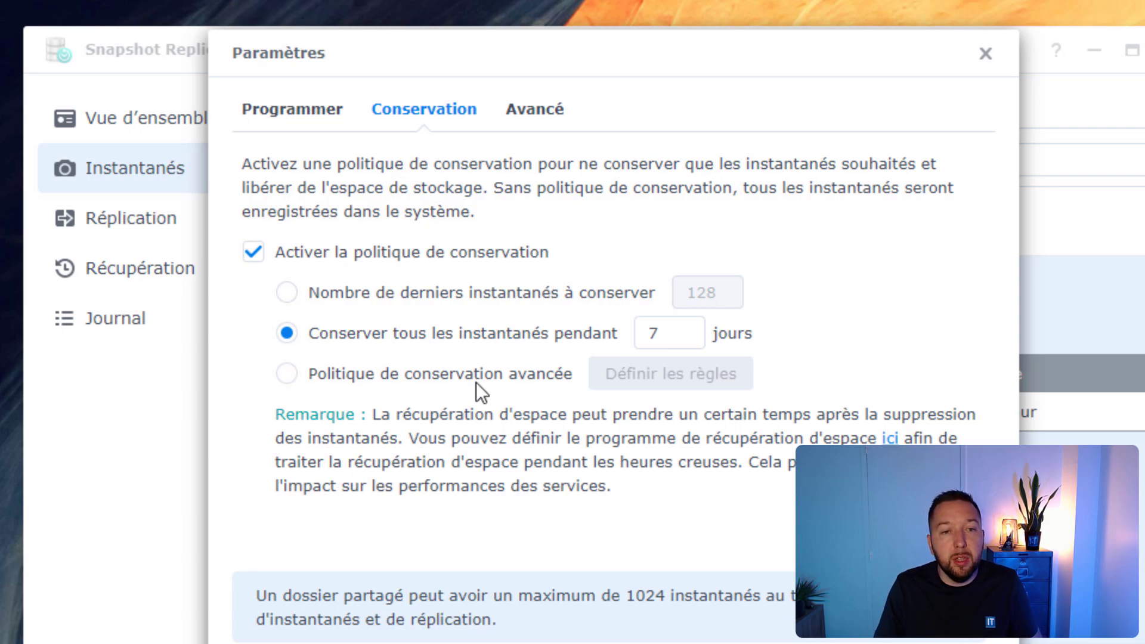
click(656, 333)
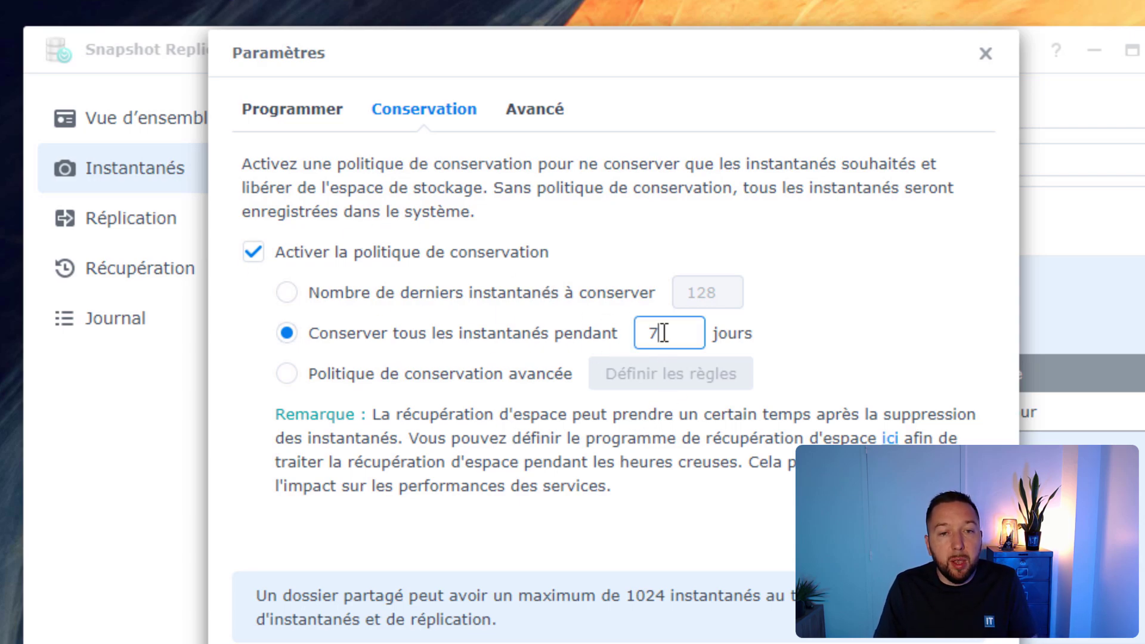
double_click(656, 333)
text(14)
click(744, 528)
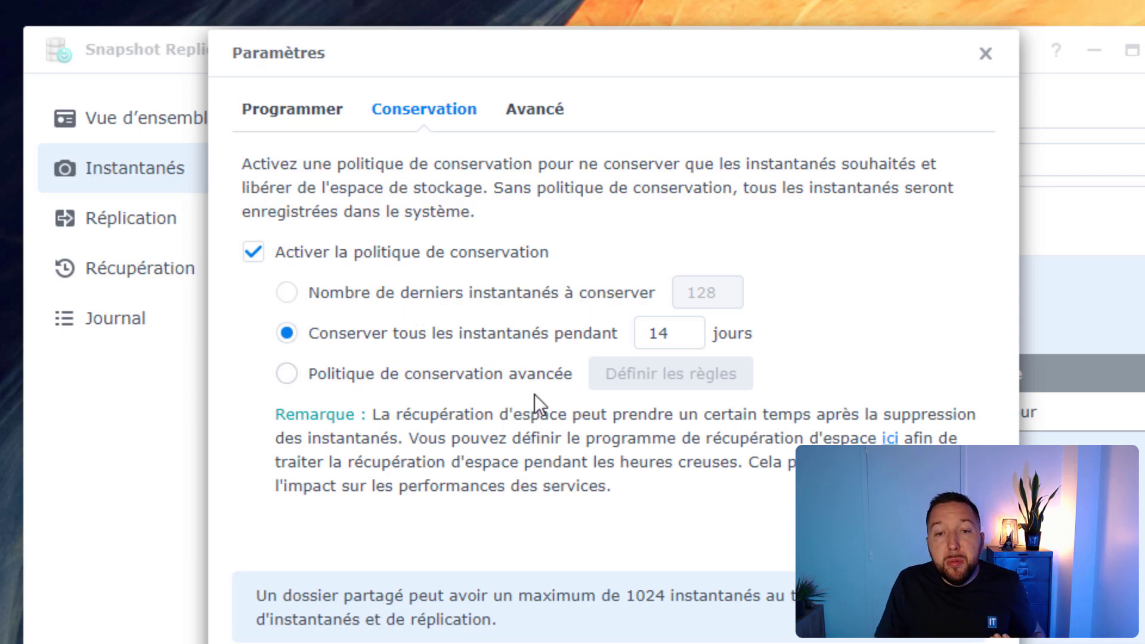
- Inspect the rules of the advanced retention policy, cancel them, and return to keeping all snapshots for a number of days
click(468, 371)
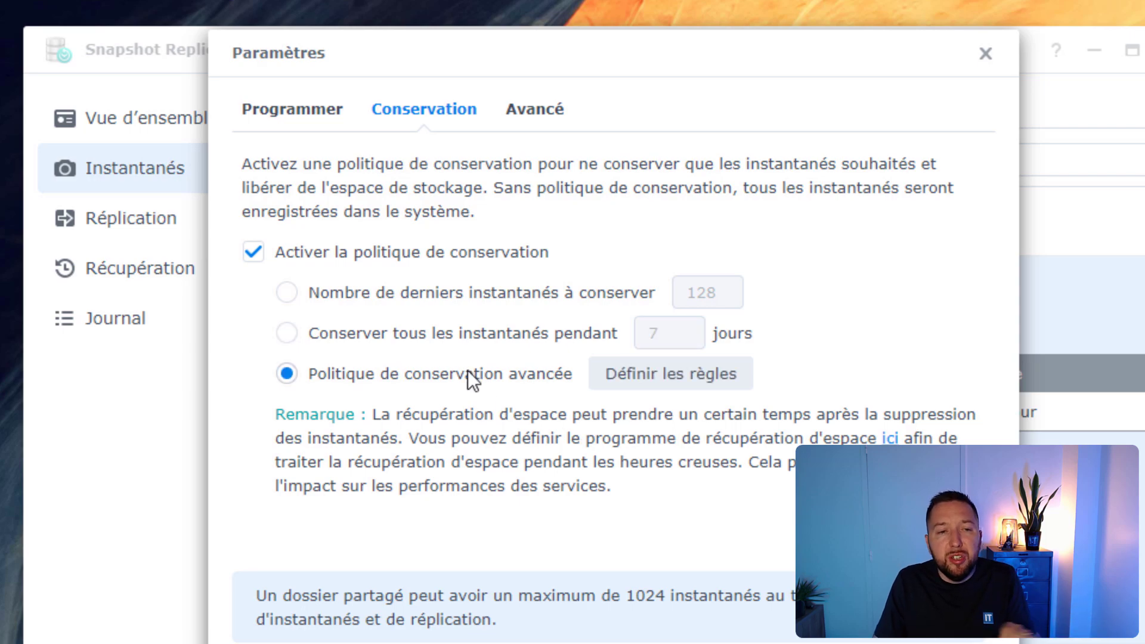
click(642, 382)
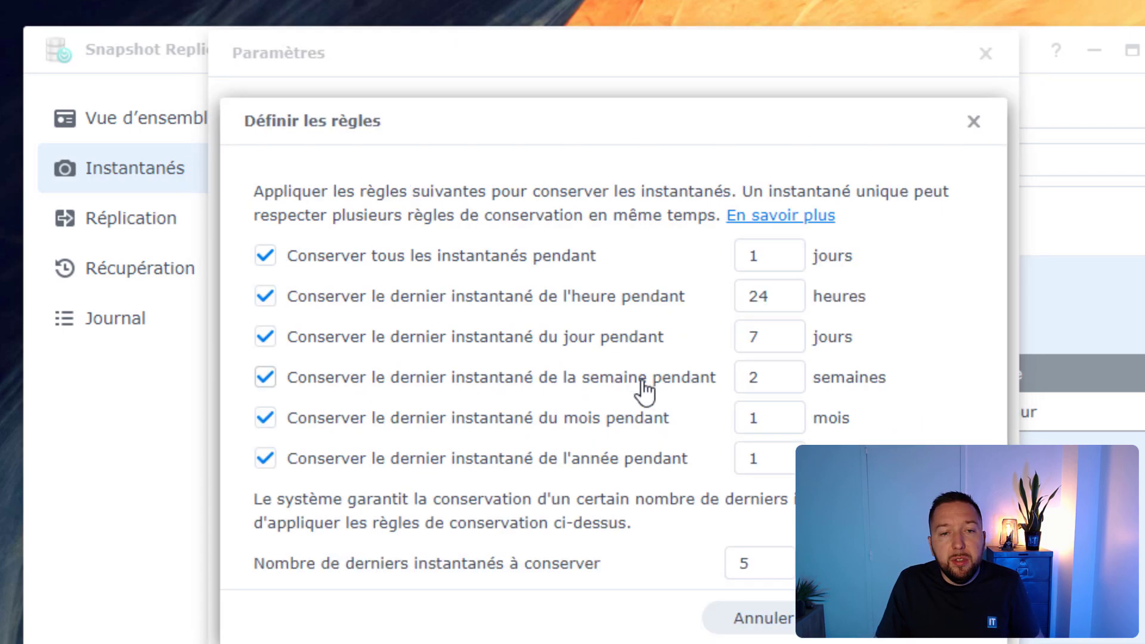
click(759, 621)
click(354, 336)
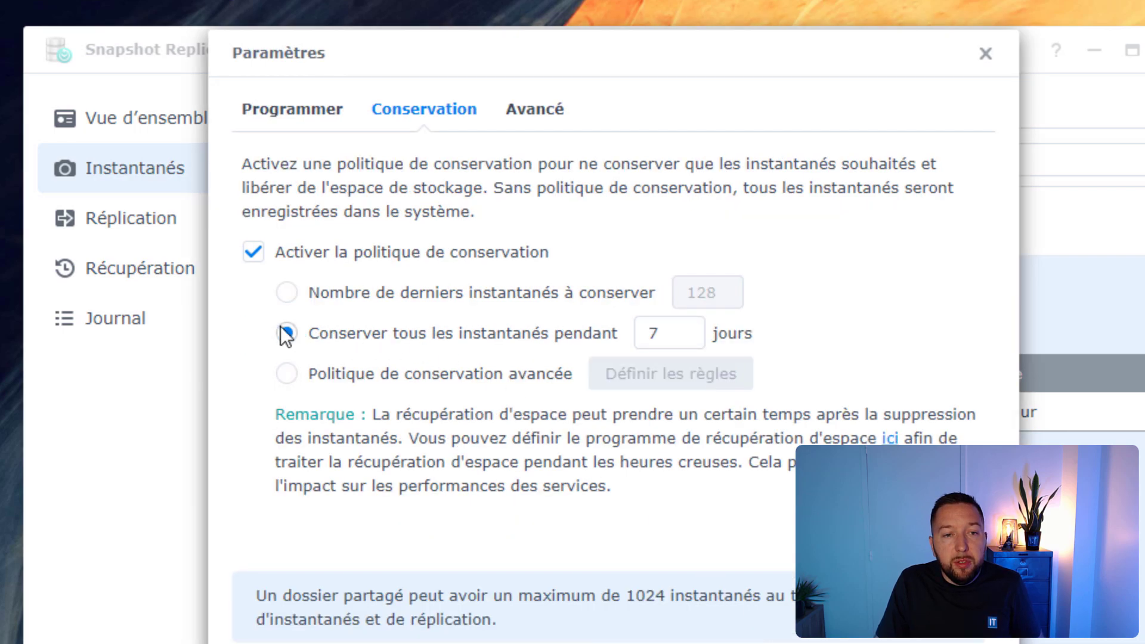
- Re-enter the number of days for keeping all snapshots and apply the retention settings after checking the advanced options
click(664, 333)
drag(663, 332, 607, 338)
click(534, 109)
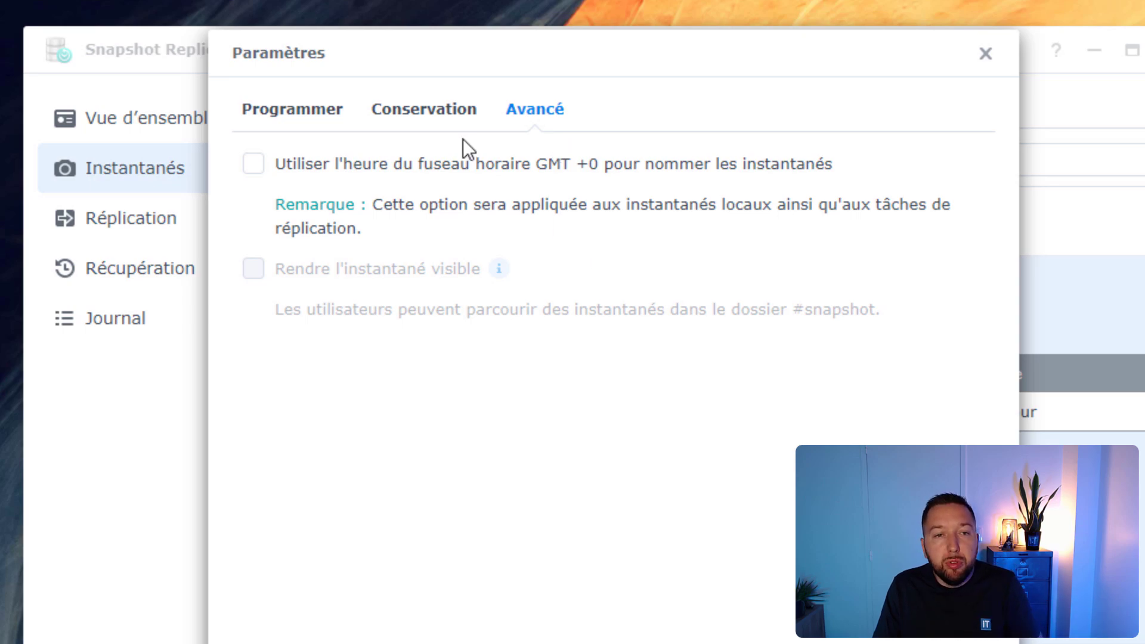
click(426, 109)
key(Return)
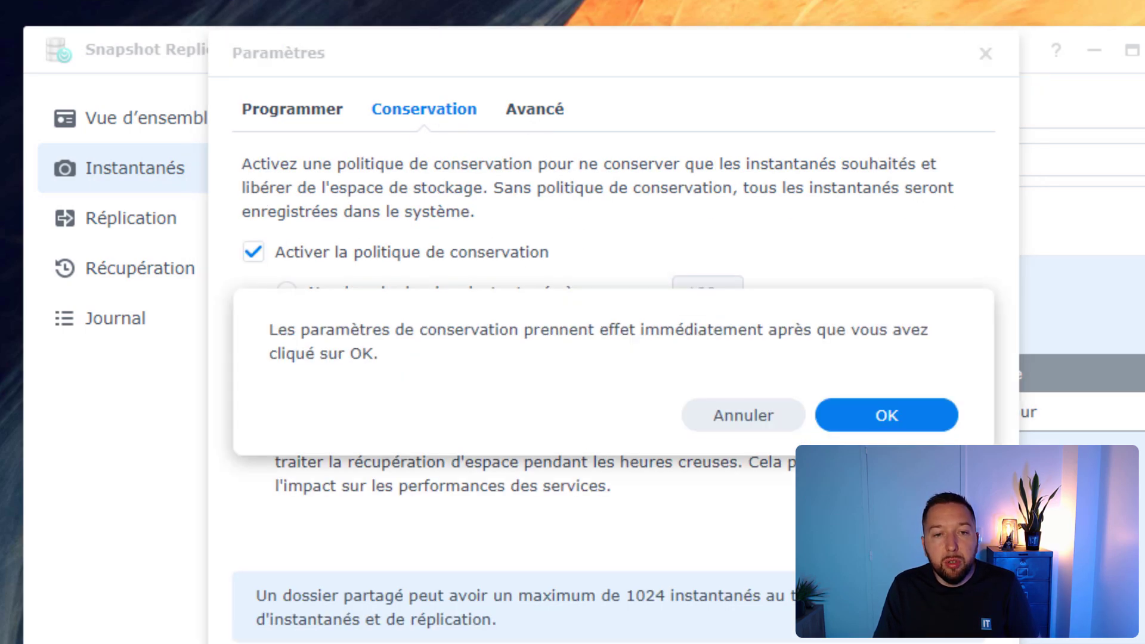
click(883, 422)
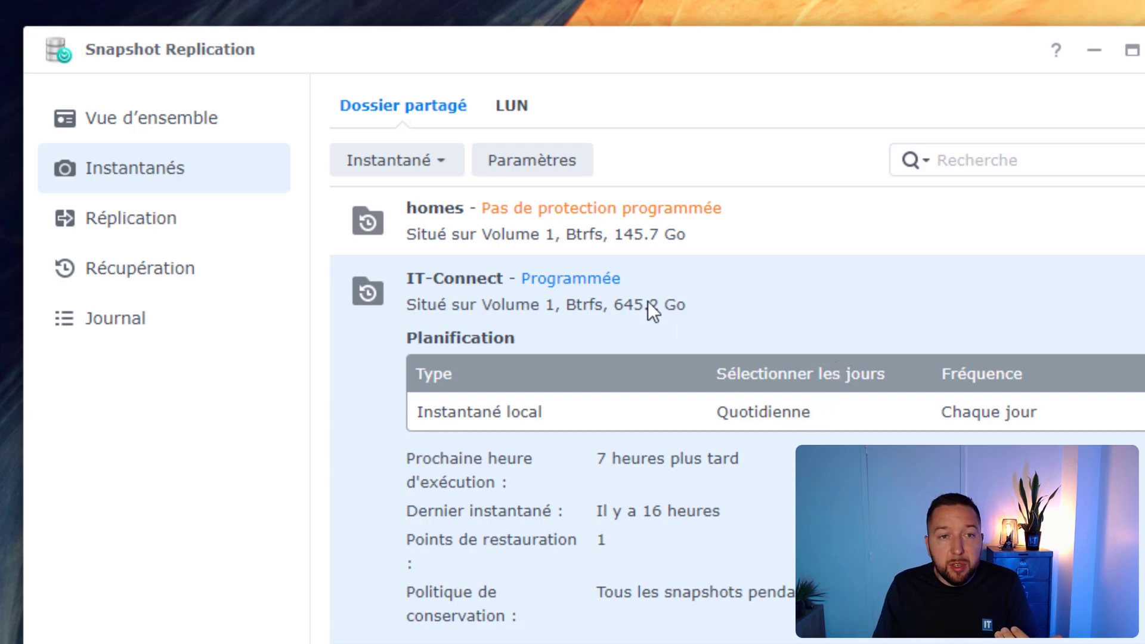
- Open the snapshot list of the IT-Connect shared folder and select the scheduled snapshot taken on 04/07/2023
click(445, 164)
click(705, 345)
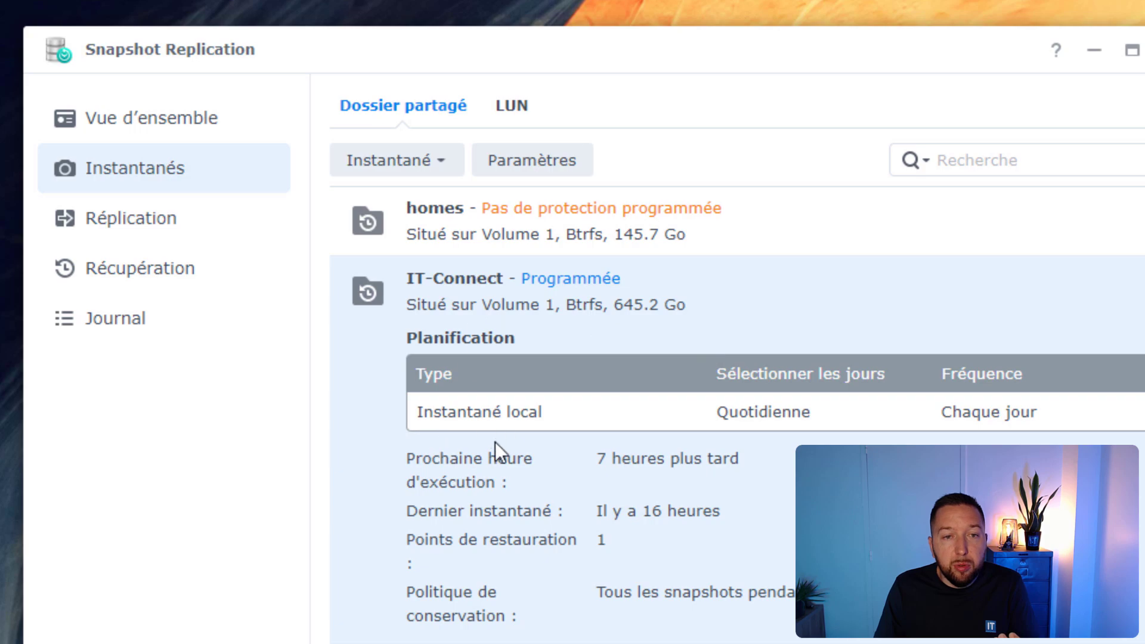
click(419, 160)
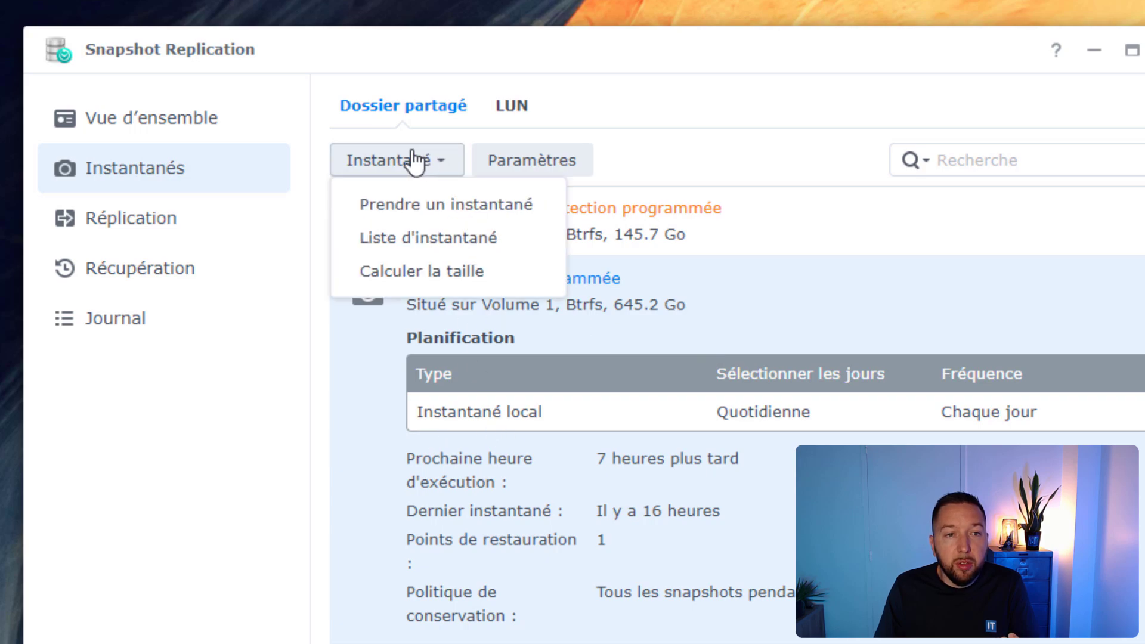
click(493, 241)
click(478, 281)
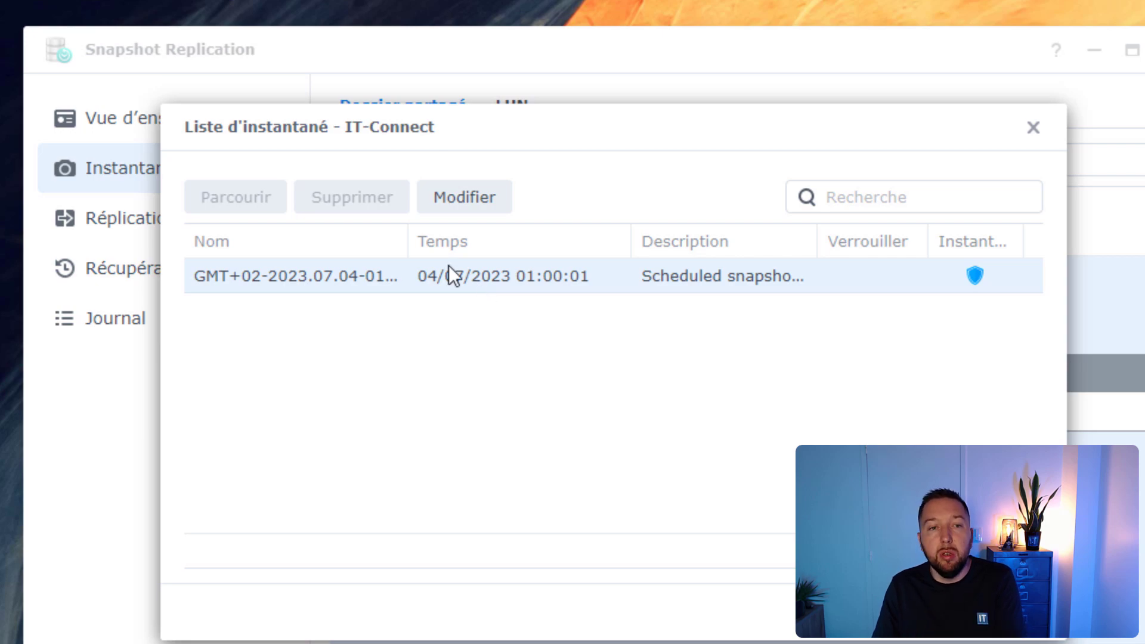
- Check the selected snapshot's lock and immutability properties without changing them, and widen the immutable snapshots column
click(452, 203)
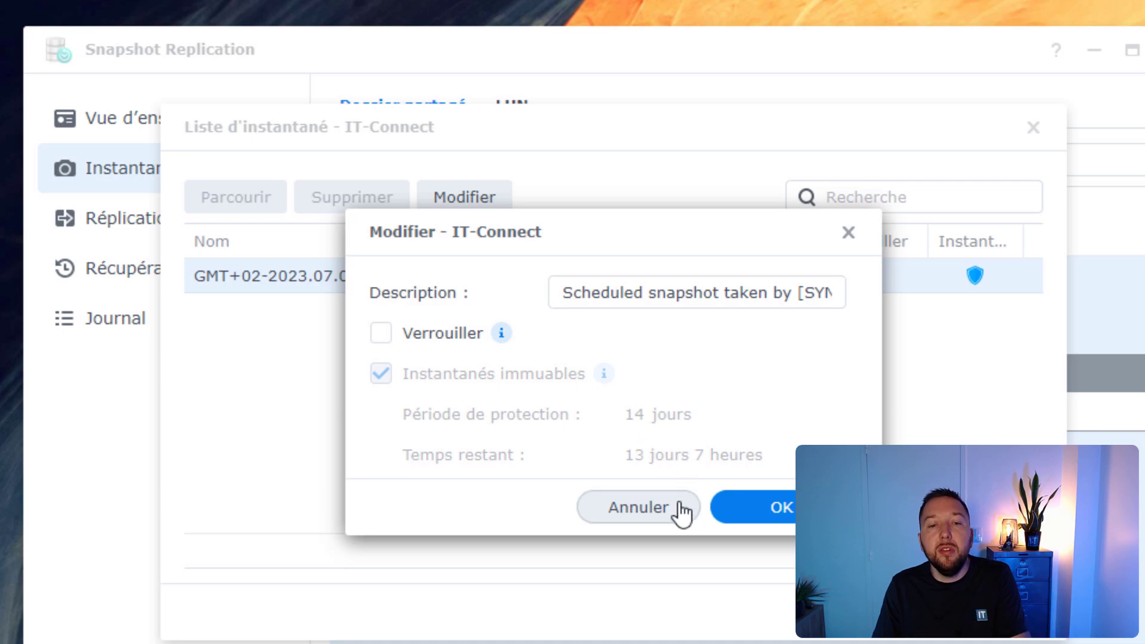
click(640, 506)
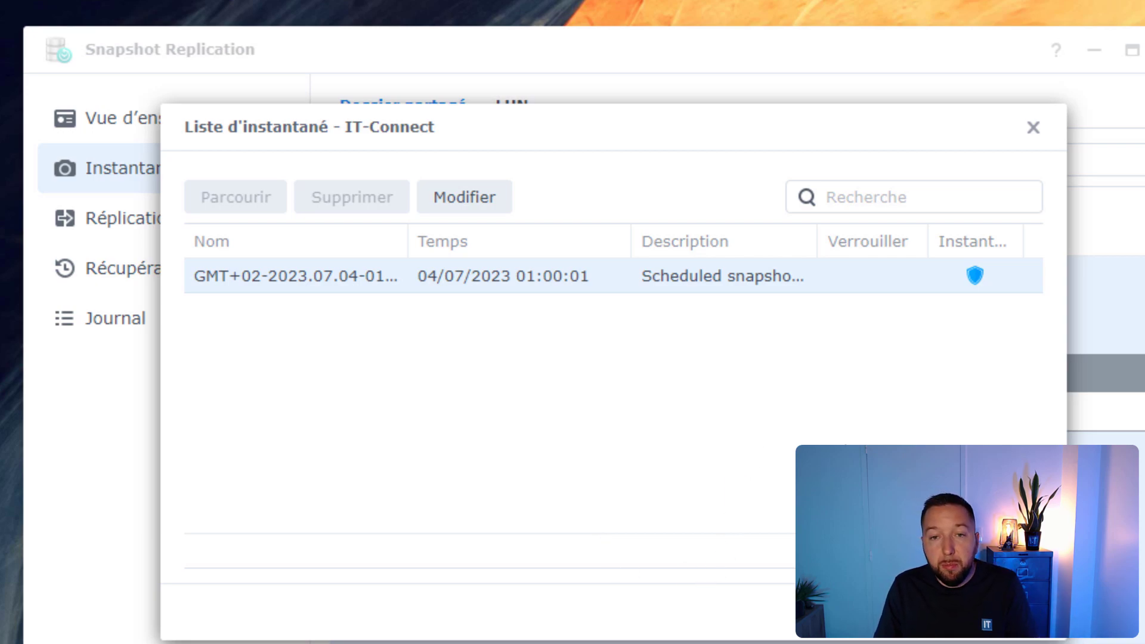
drag(931, 239, 806, 257)
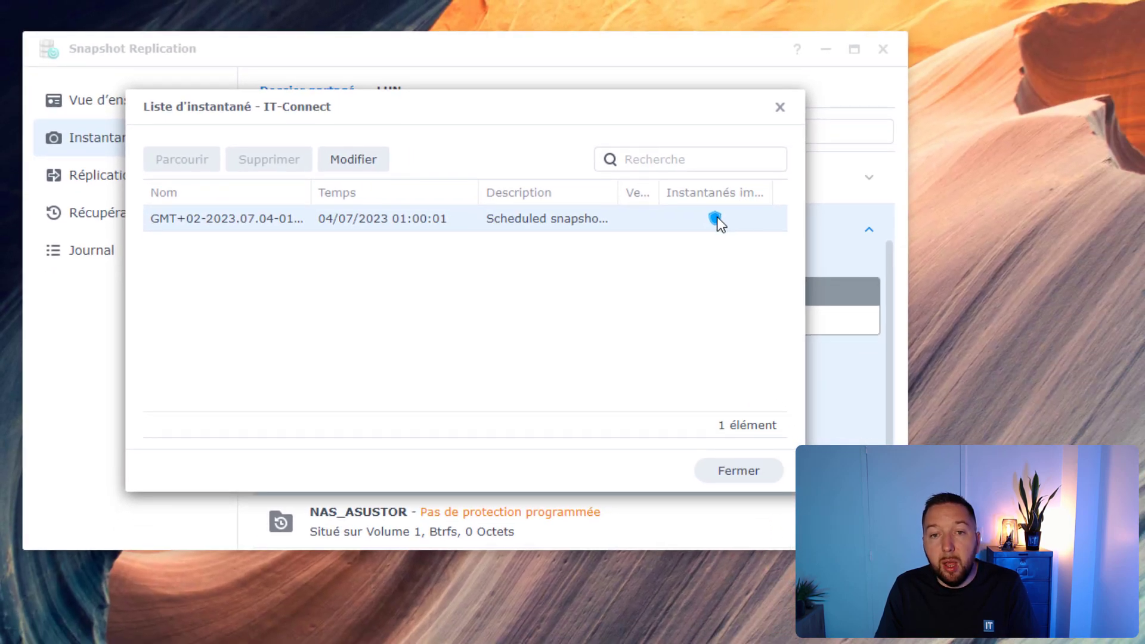
- Close the IT-Connect snapshot list and open the shared folder settings in the Control Panel
mouse_move(840, 251)
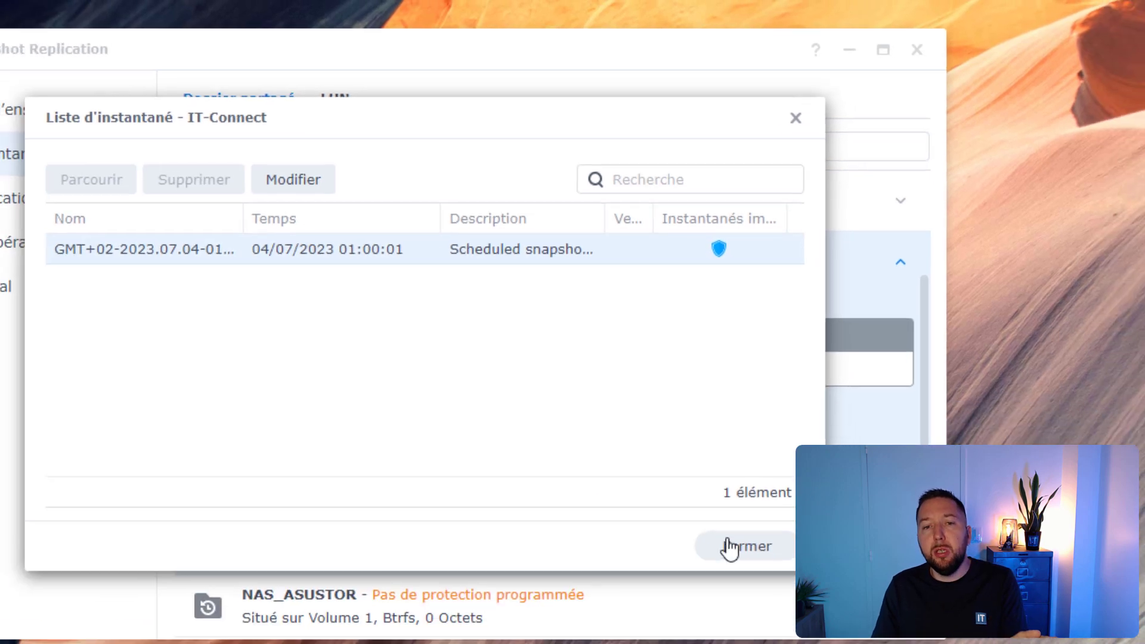
click(755, 613)
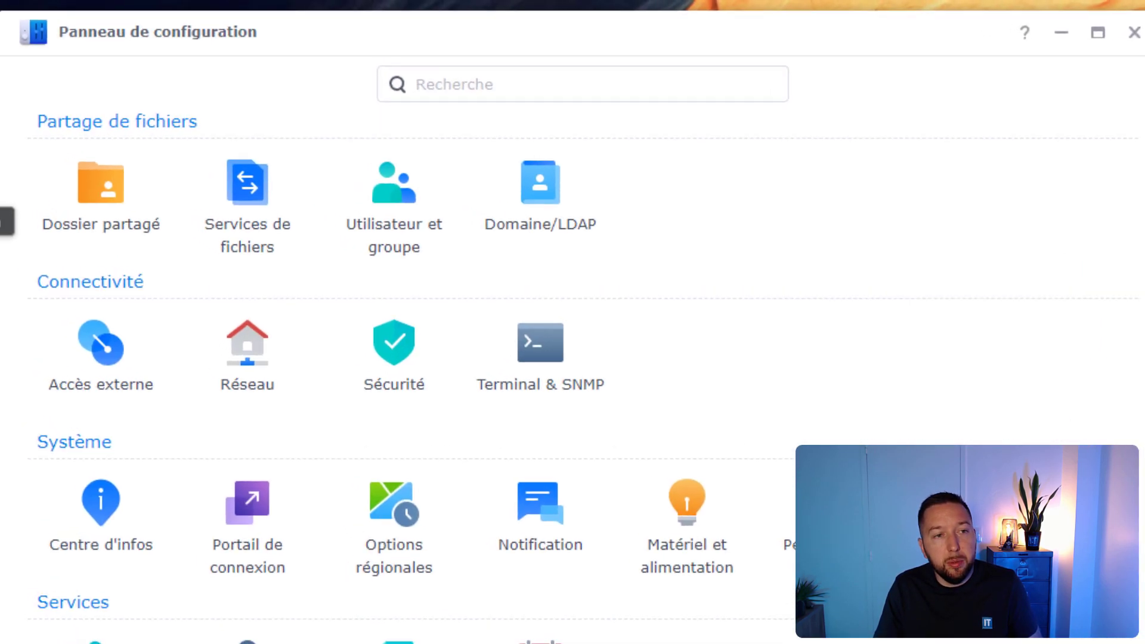
click(114, 209)
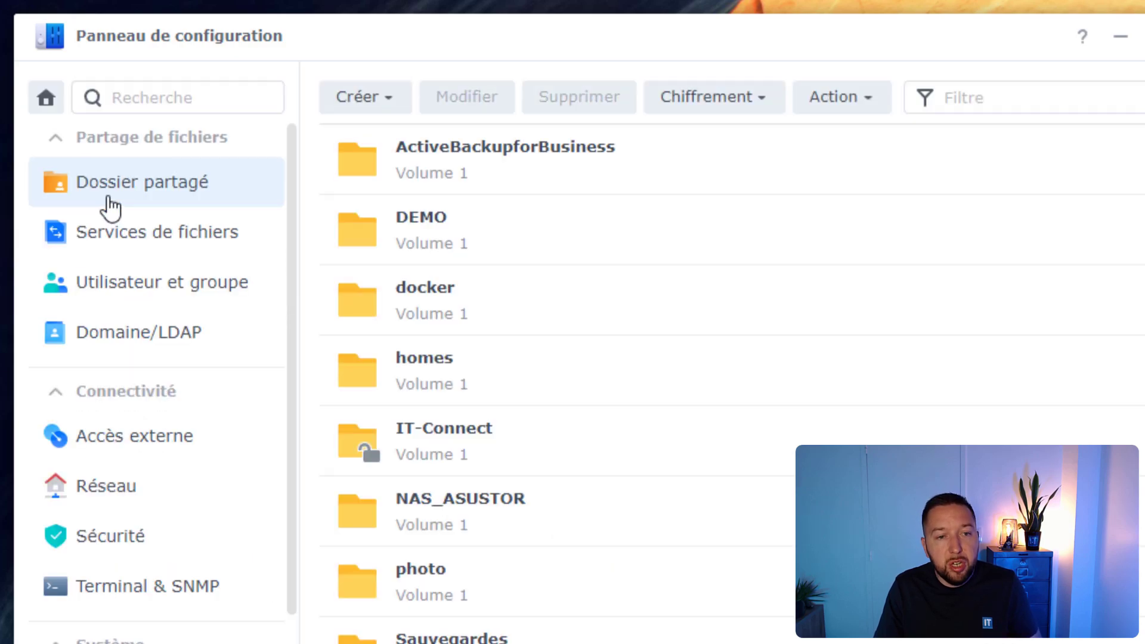
- Try to delete the IT-Connect shared folder and cancel the deletion dialog
click(493, 444)
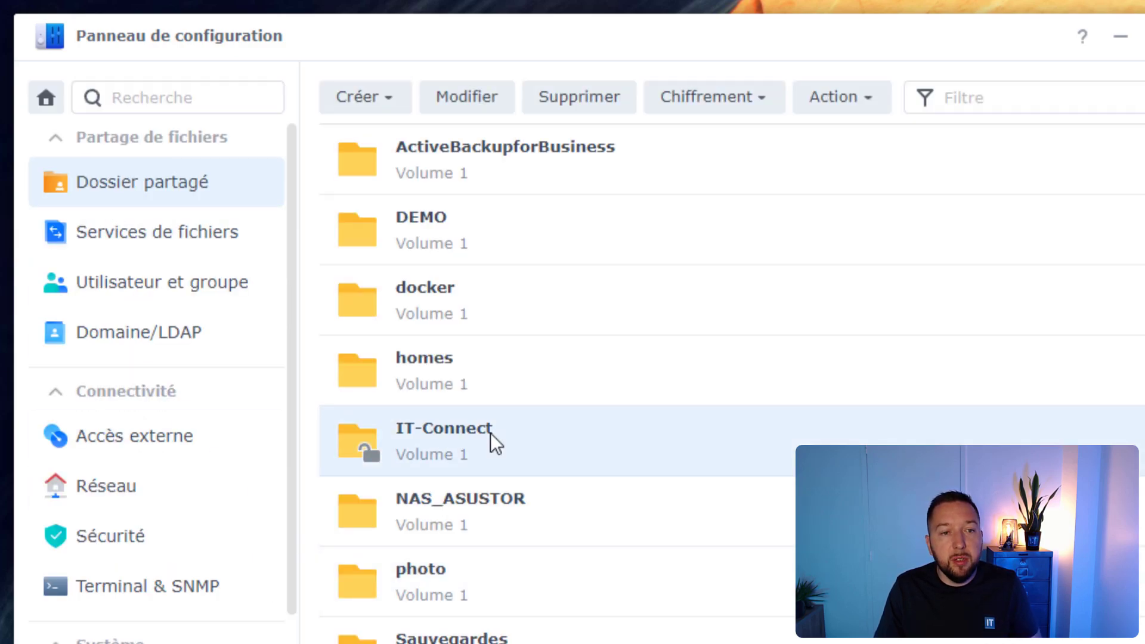
click(577, 103)
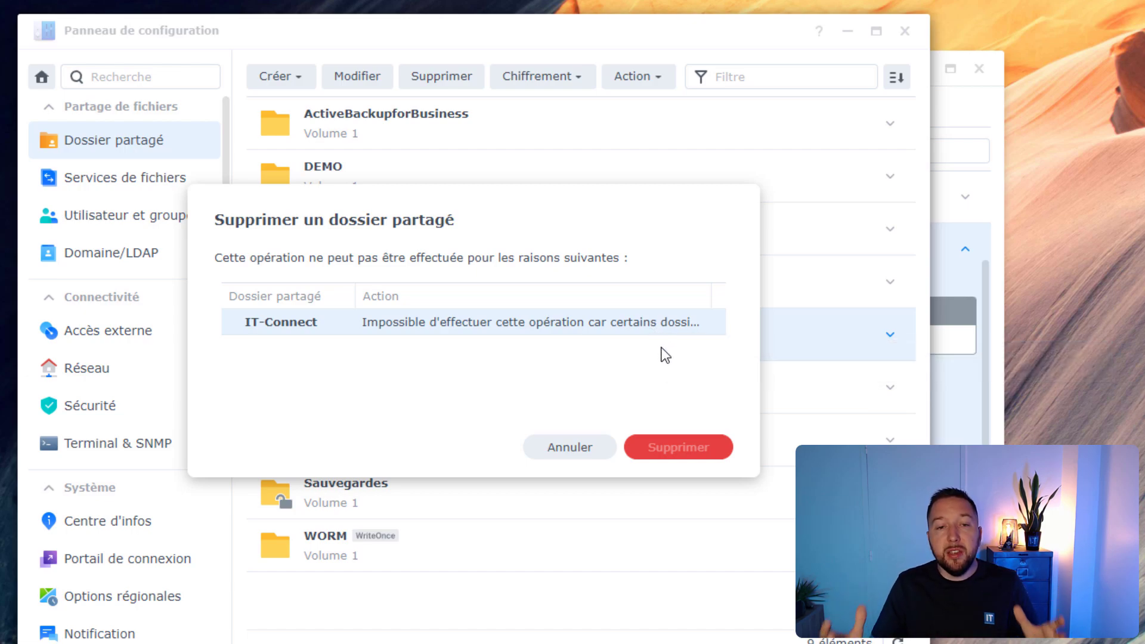
click(580, 455)
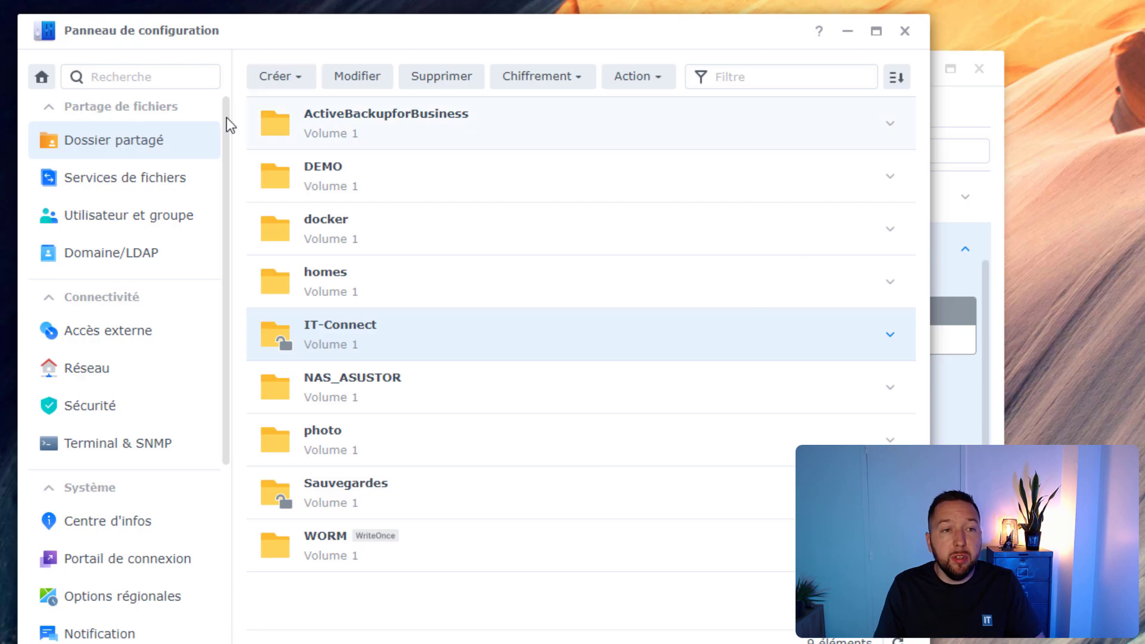
- Start creating a shared folder named test, keep the default basic options and continue to the security measures
click(150, 143)
click(272, 80)
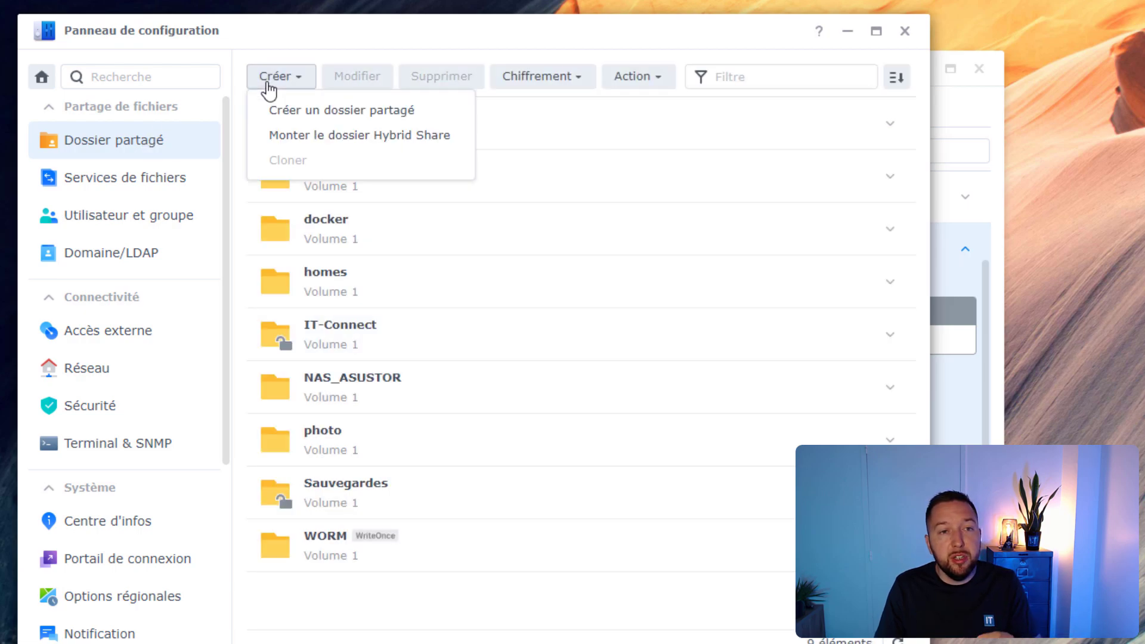
click(336, 113)
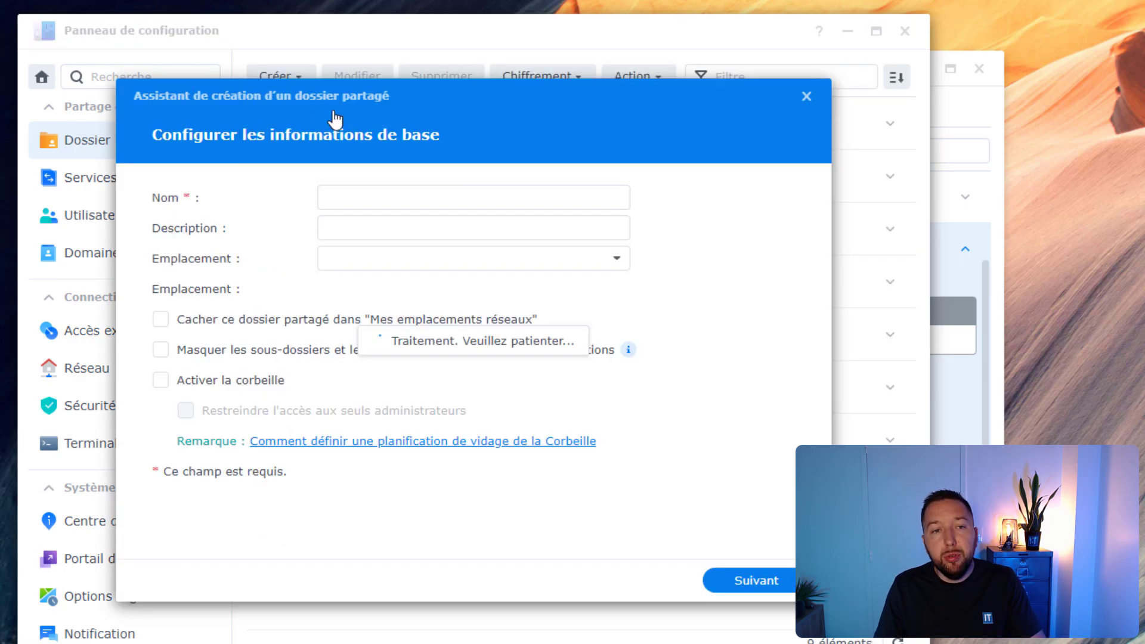
click(426, 201)
text(test)
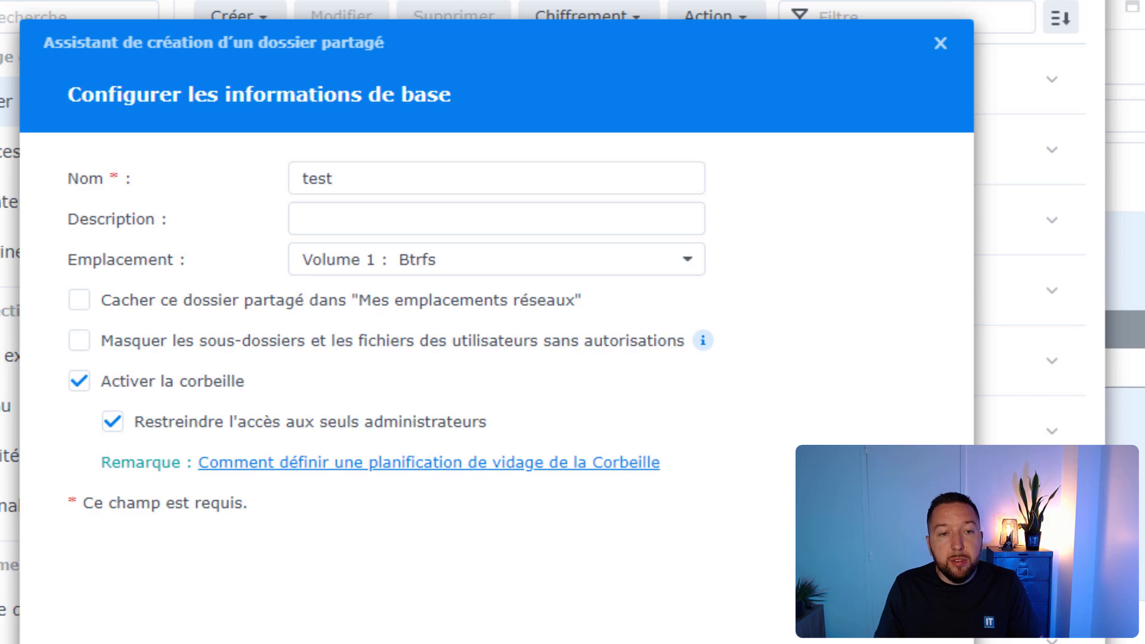
key(Return)
- Protect the new shared folder with WriteOnce and accept that its recycle bin is disabled
click(79, 300)
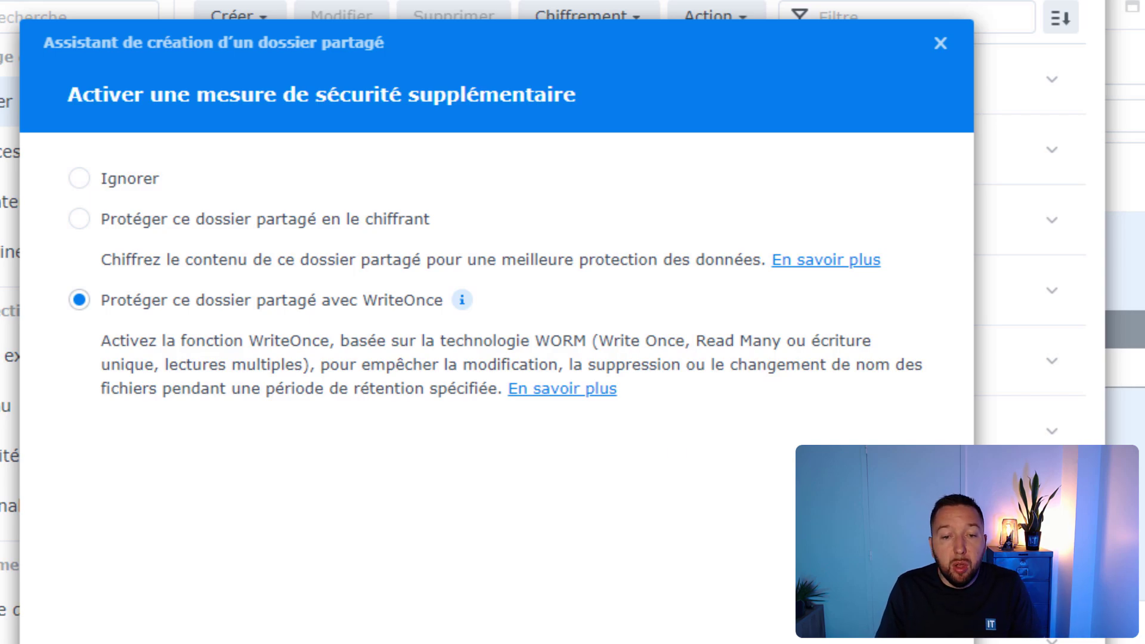
key(Return)
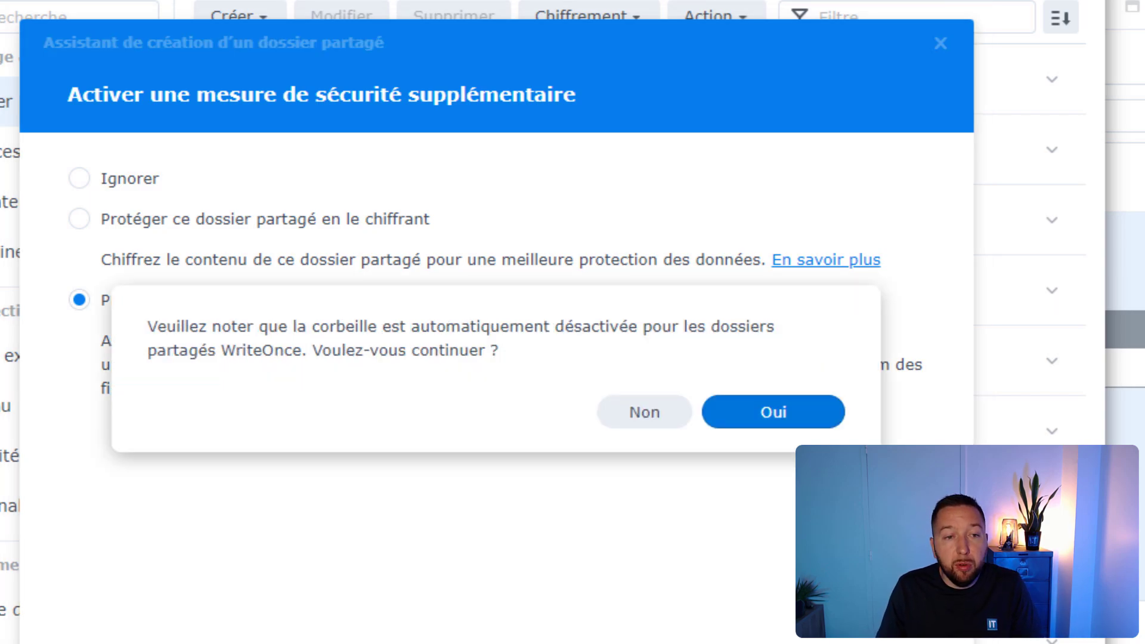
click(761, 422)
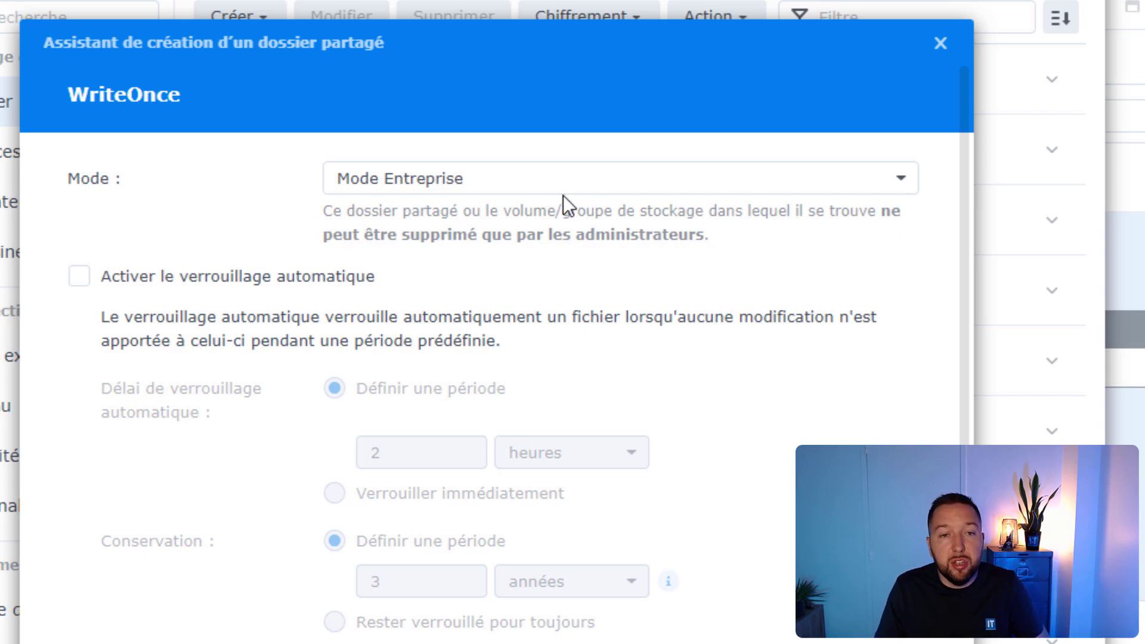
- Set the WriteOnce mode to Mode Conformité and enable automatic locking
click(466, 174)
click(451, 257)
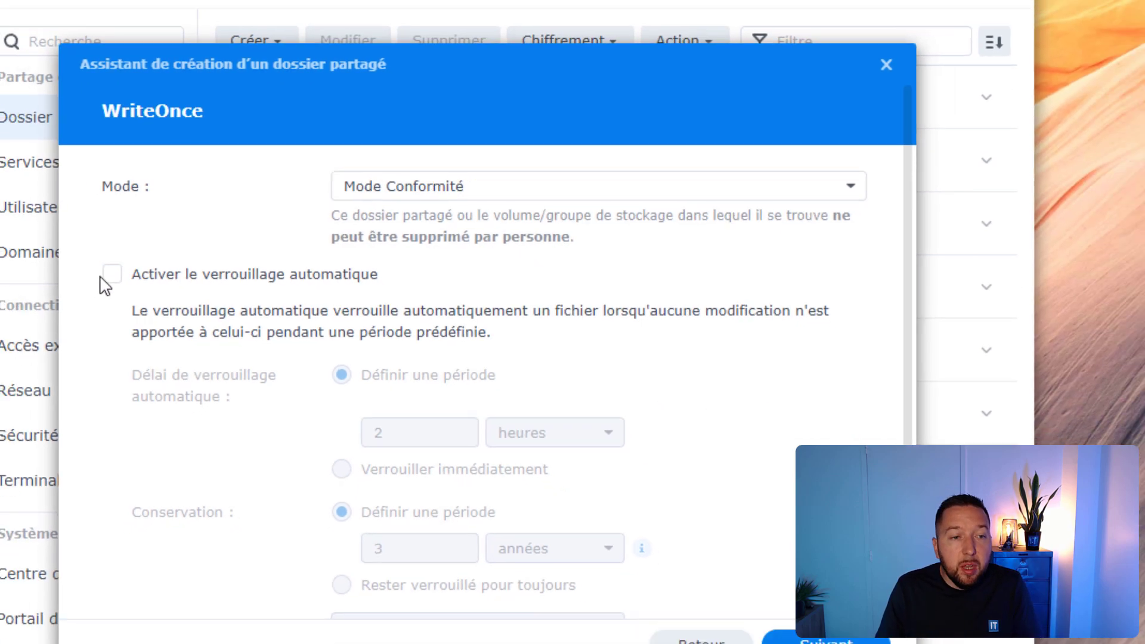
click(80, 276)
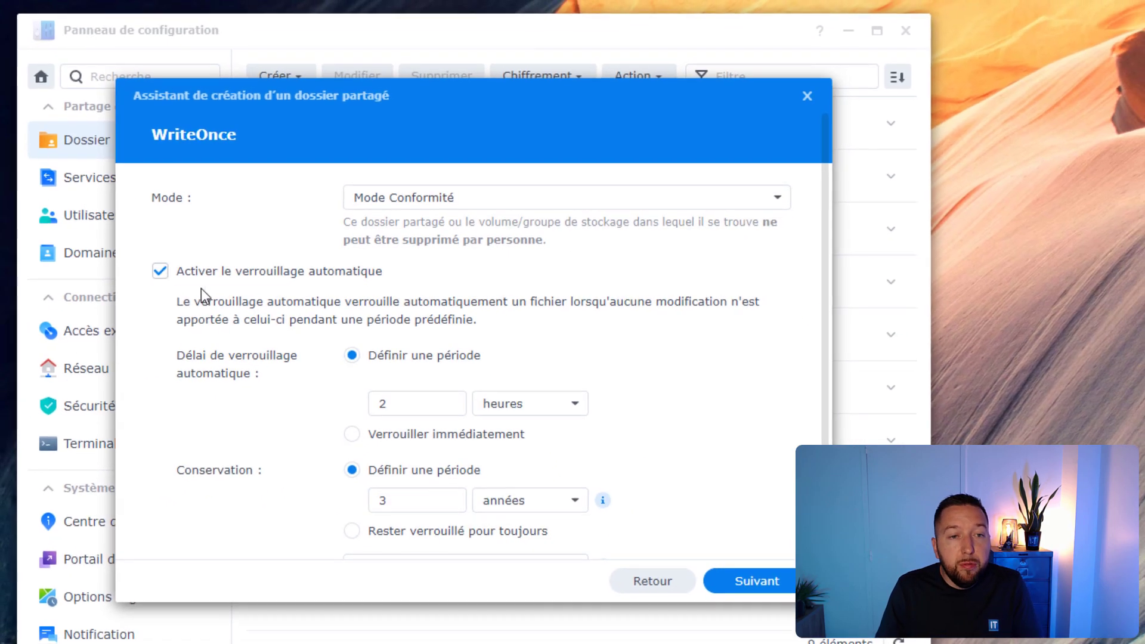
- Switch the automatic lock delay to immediate locking, return it to a defined period, and check its unit options while keeping hours
scroll(168, 499, down, 2)
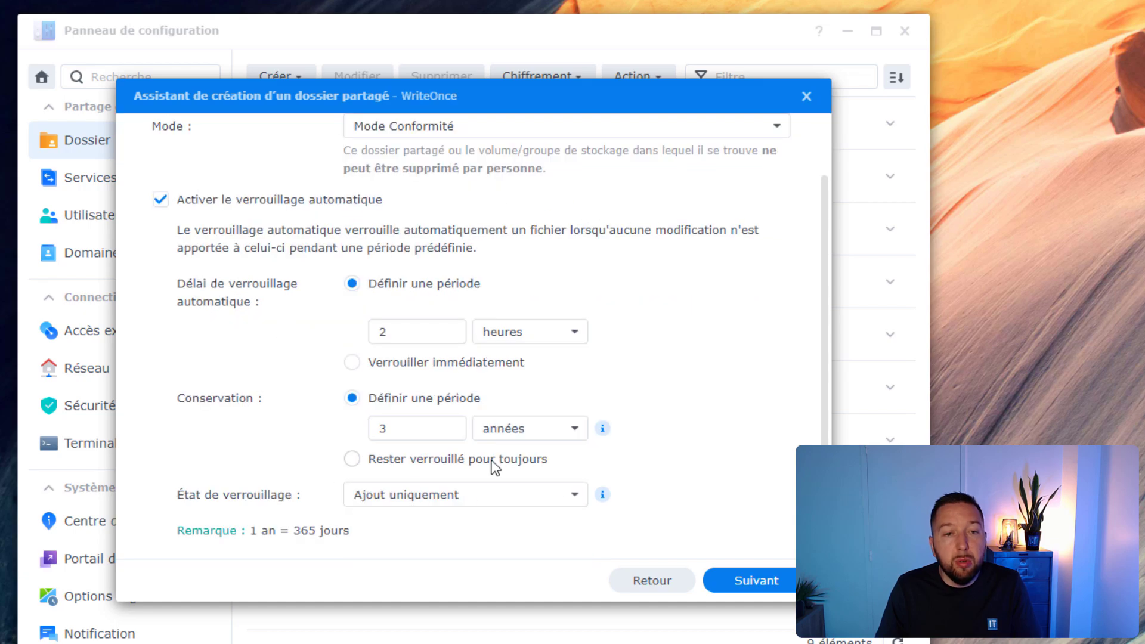
click(400, 365)
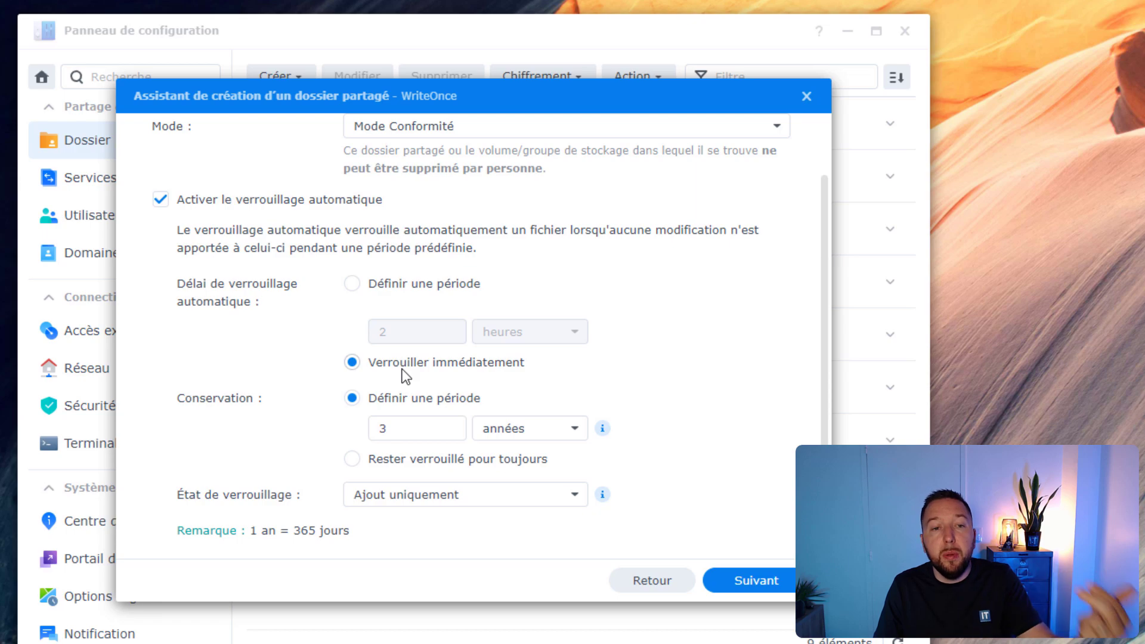
click(389, 291)
click(512, 337)
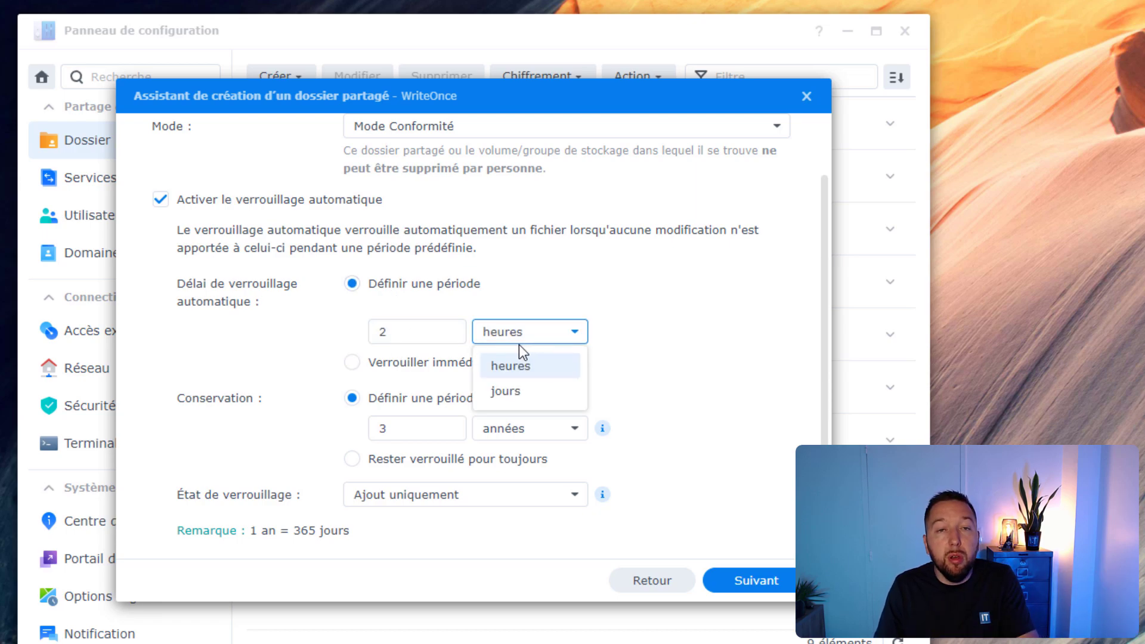
click(519, 349)
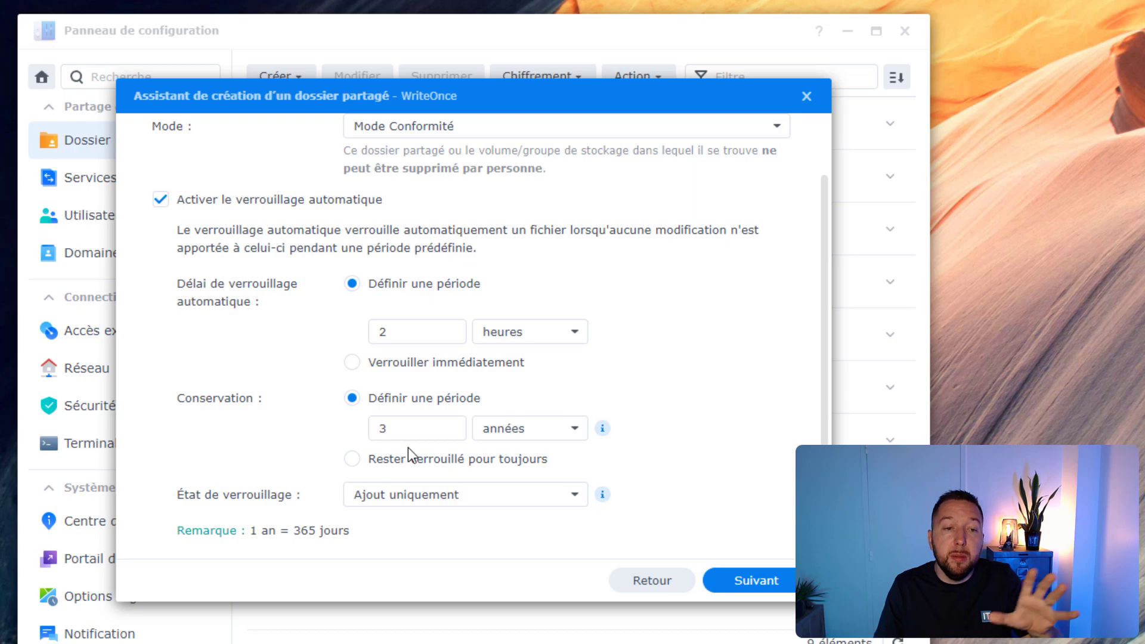
- Try the Immuable lock state, switch back to Ajout uniquement, and view the explanation of both states
click(472, 501)
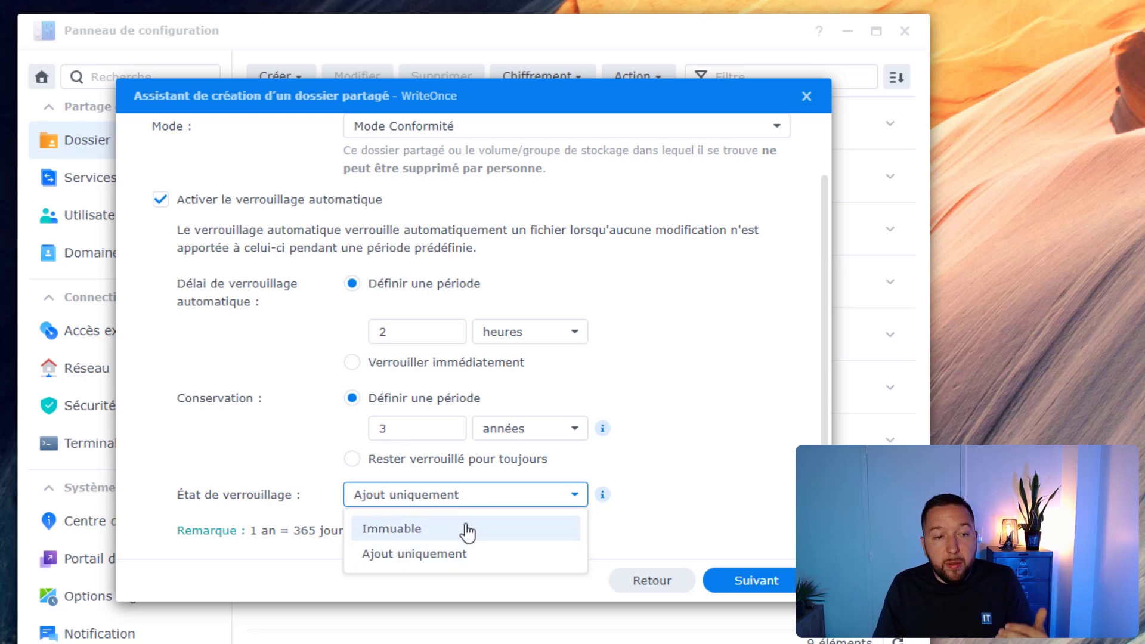
click(467, 531)
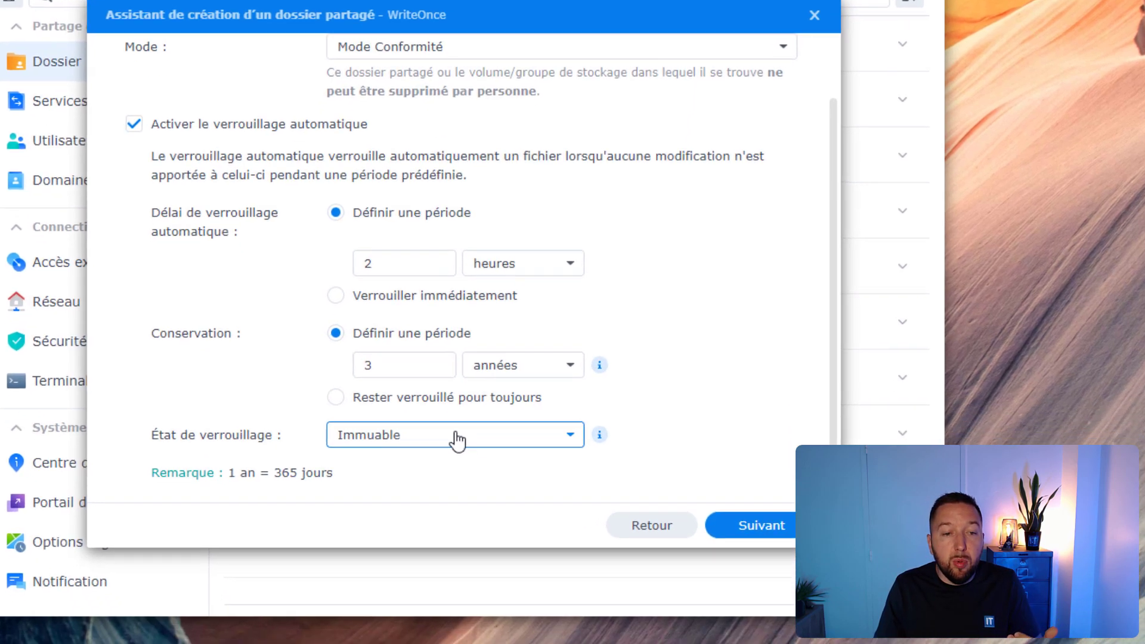
click(465, 496)
click(396, 553)
click(344, 258)
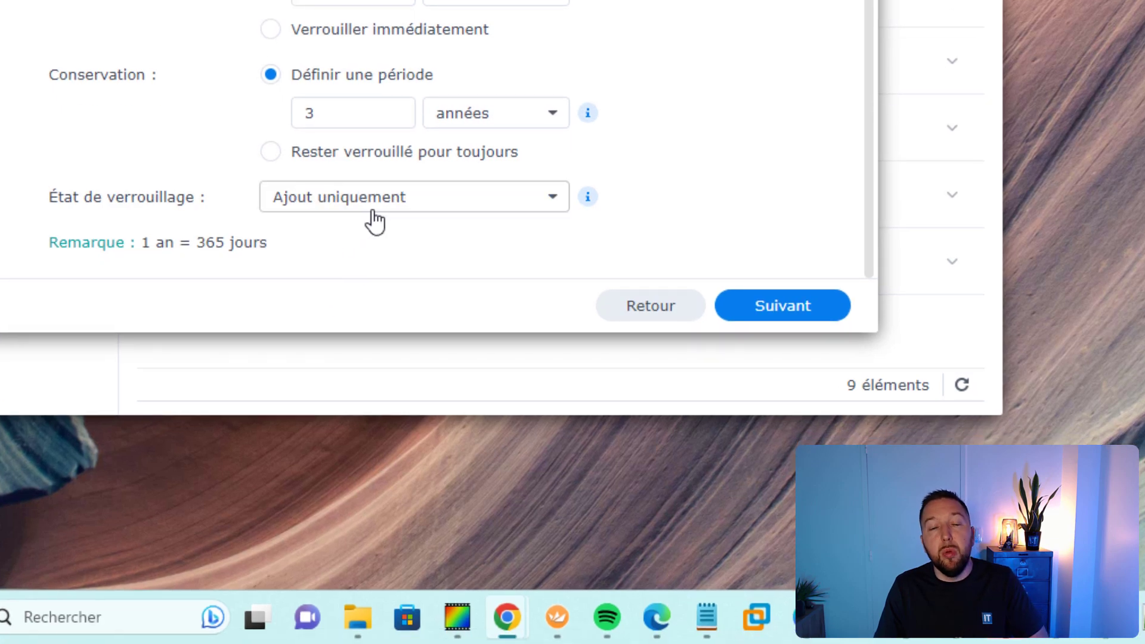
mouse_move(589, 201)
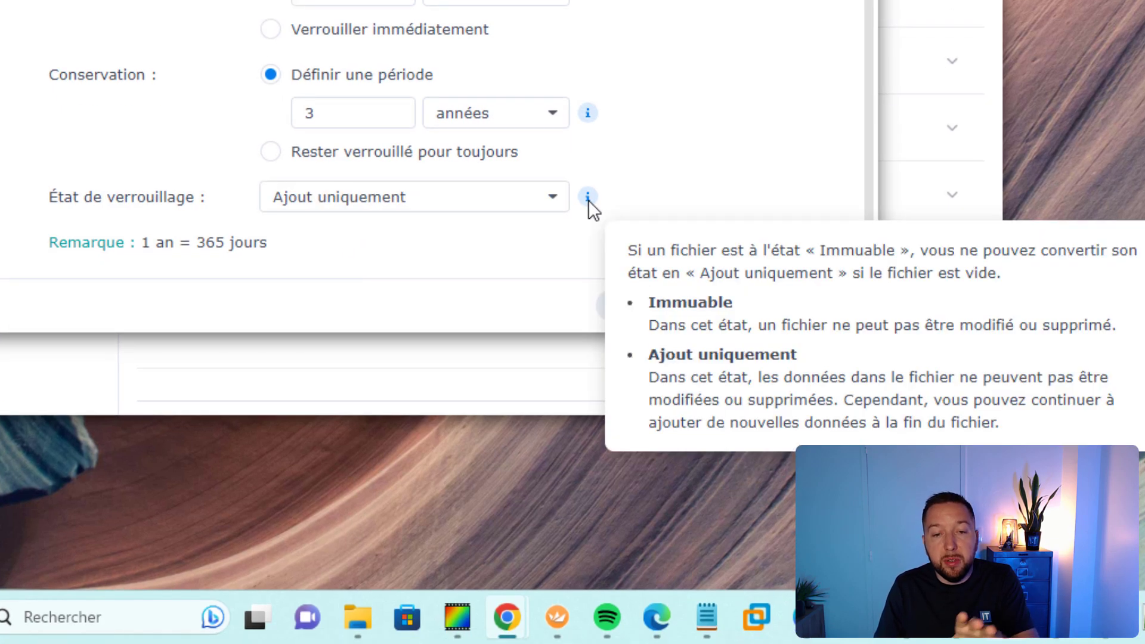